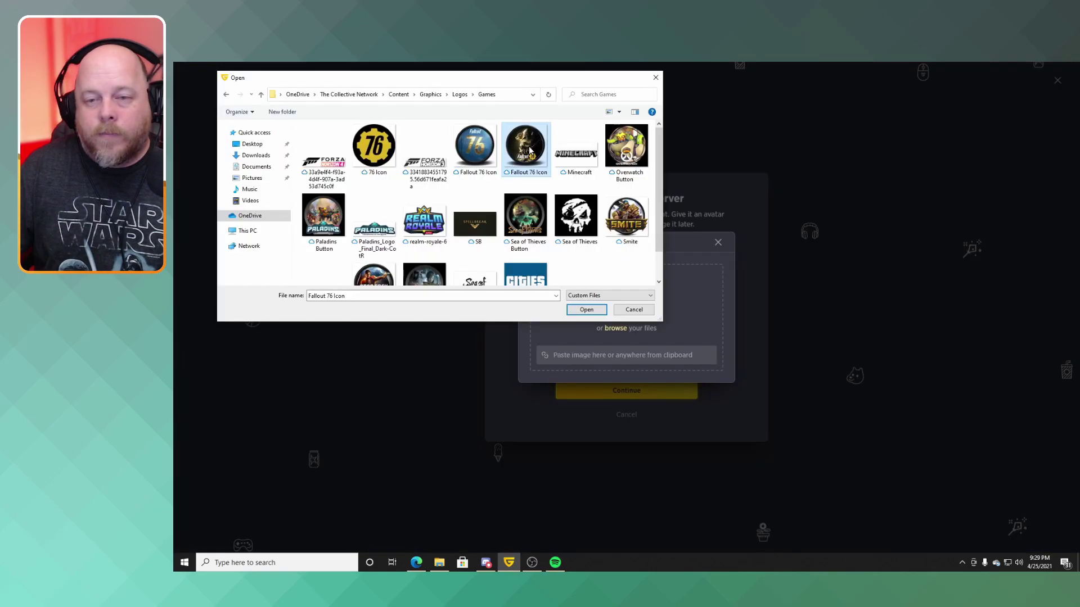
Use the black-and-gold Fallout 76 Icon image as the Roleplay Tavern avatar and finish the server setup without adding games
double_click(528, 147)
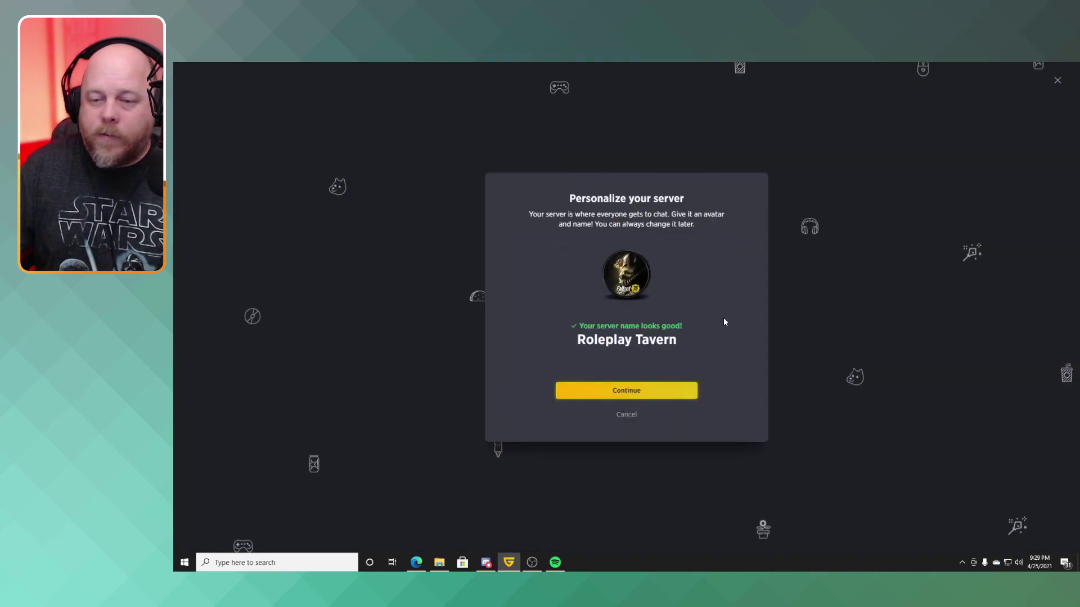
click(623, 397)
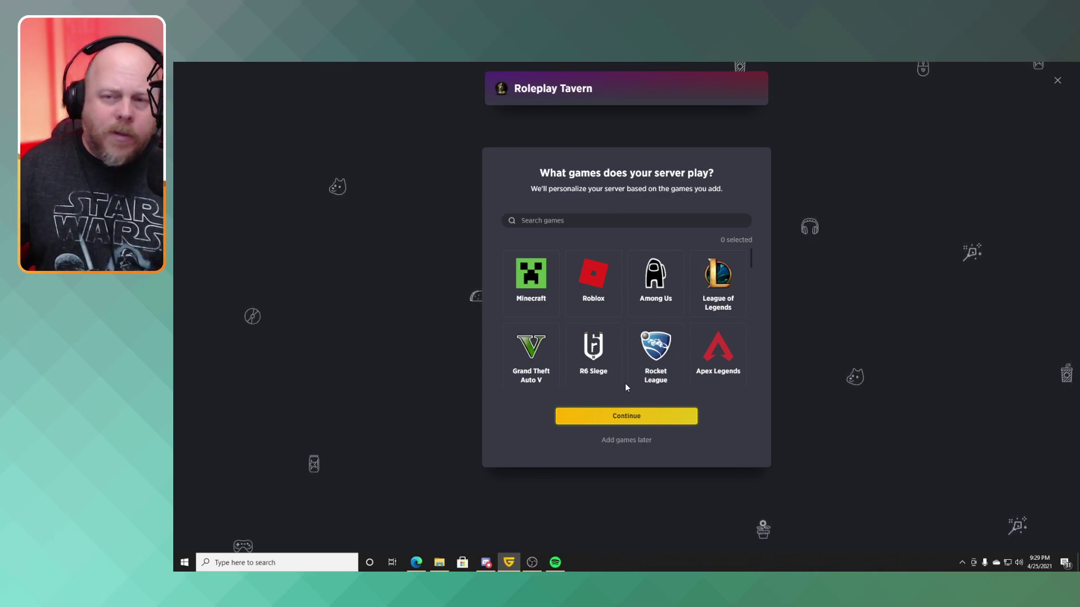
click(631, 447)
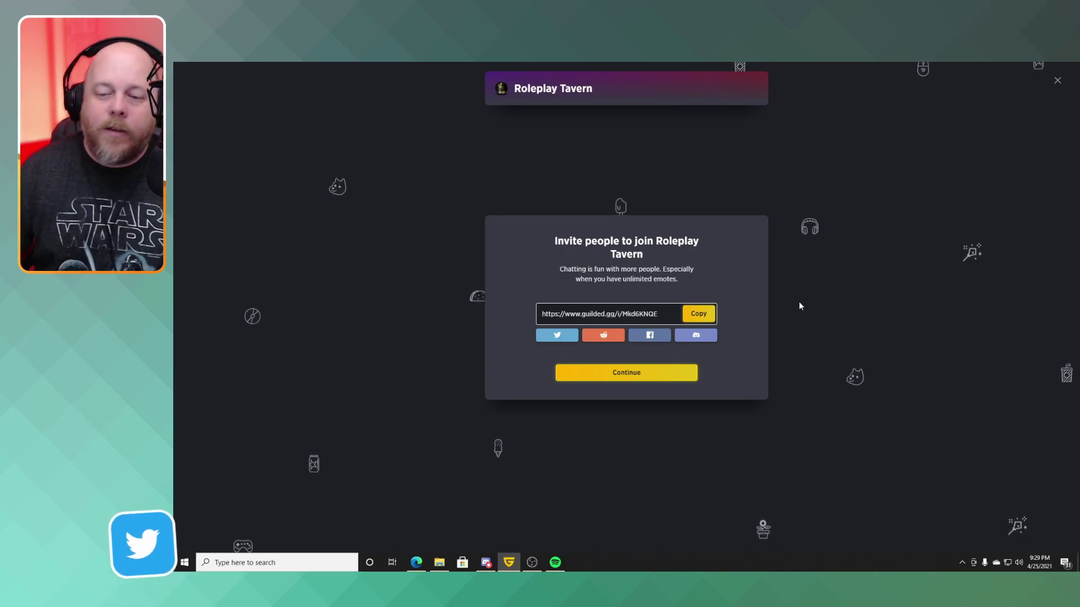
click(659, 378)
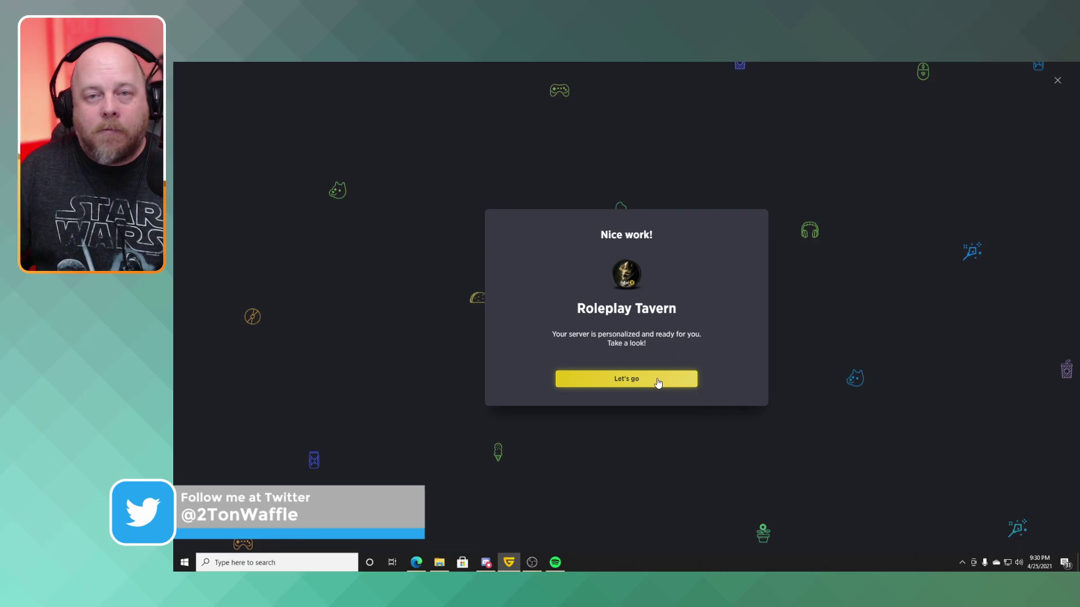
click(658, 382)
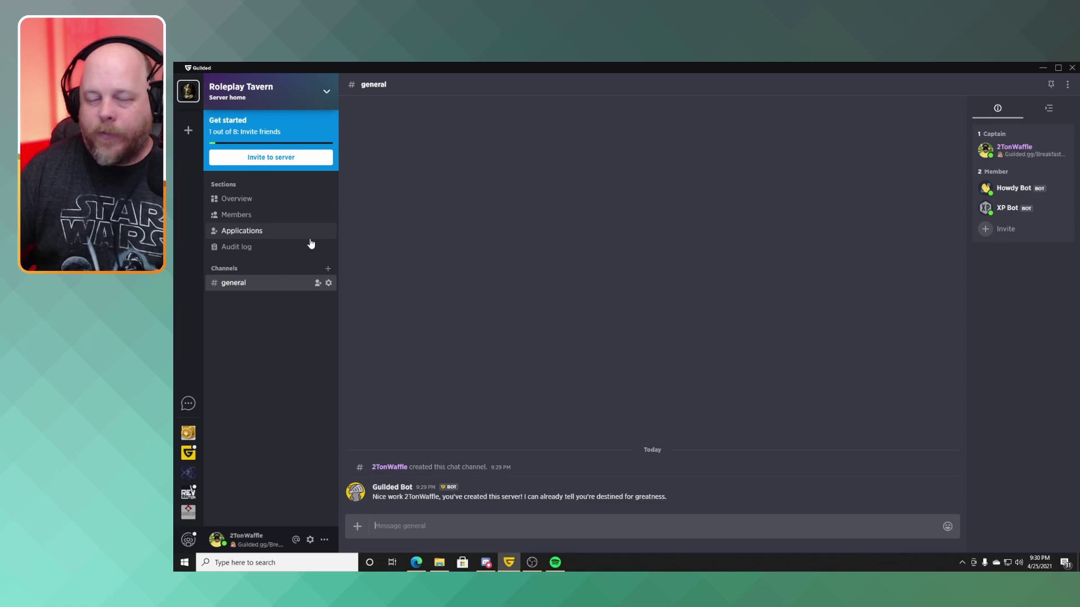
Open the server's application form for editing and enter the description "A place for roleplay"
click(278, 234)
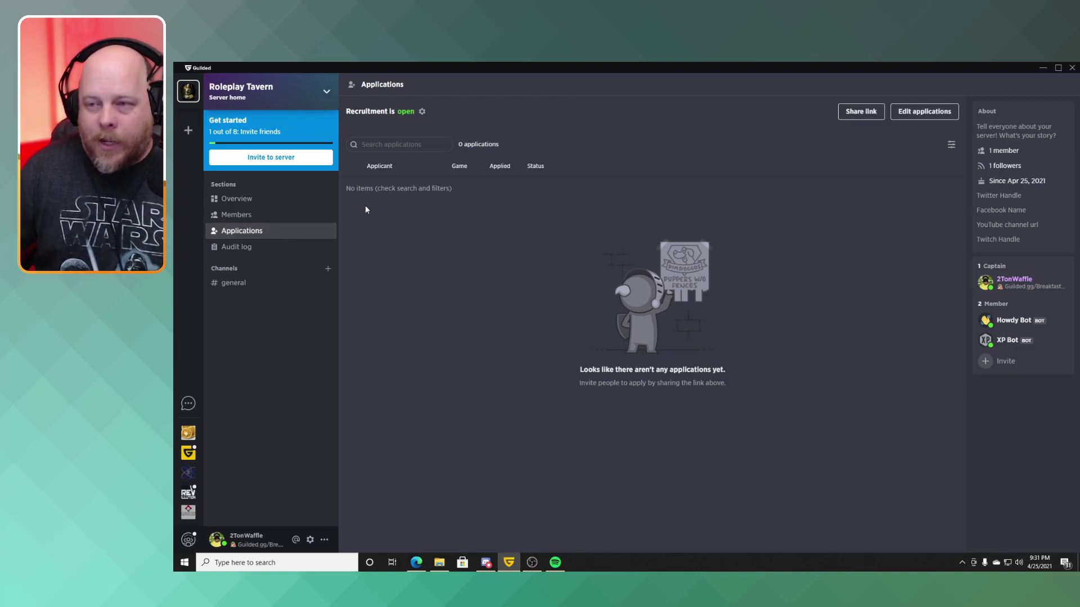
click(913, 115)
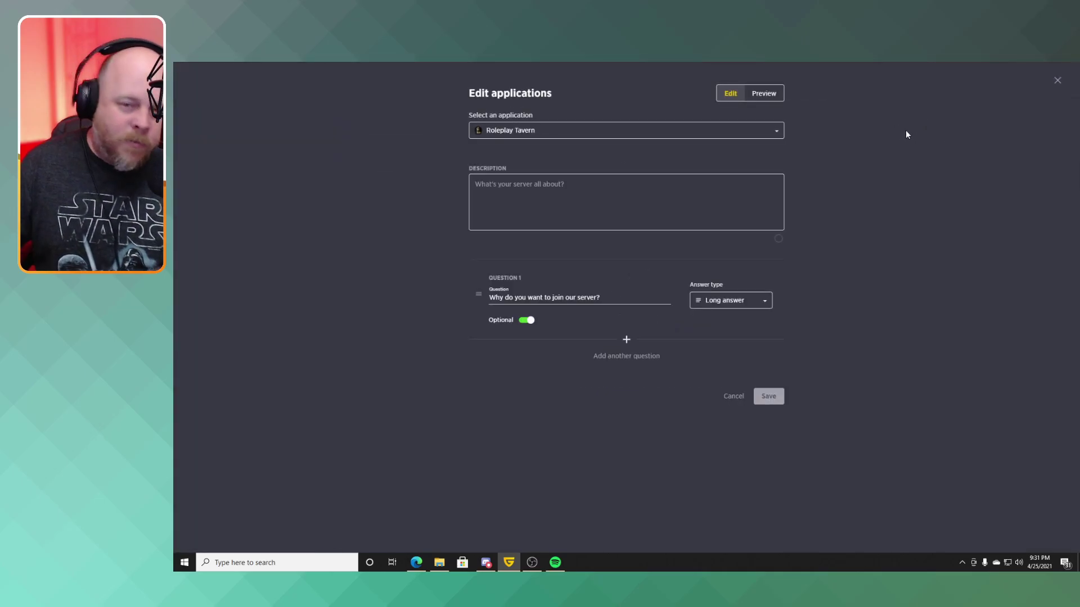
click(605, 201)
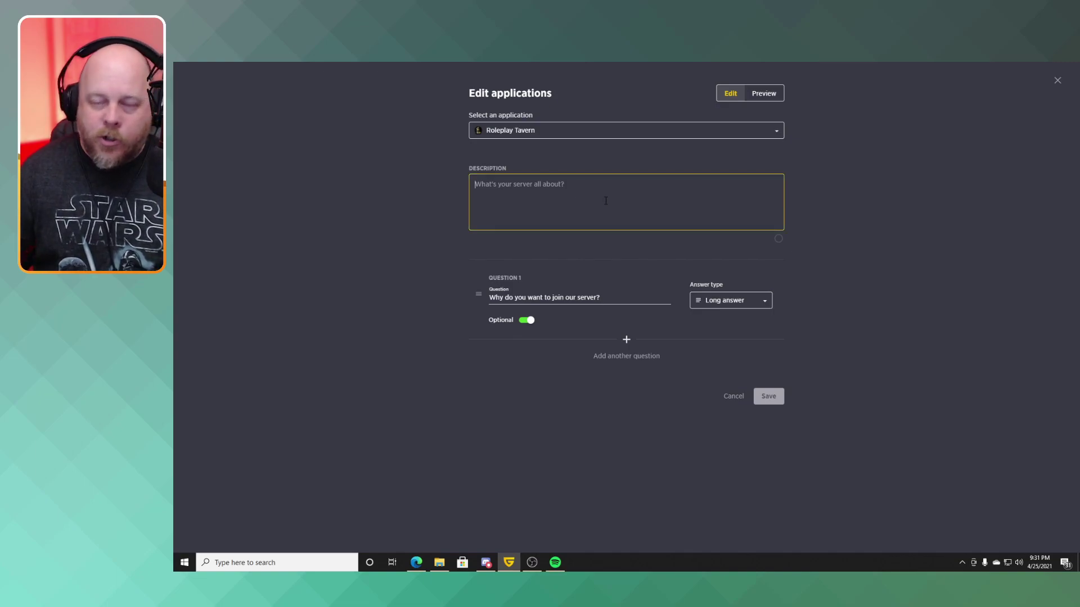
text(A plac)
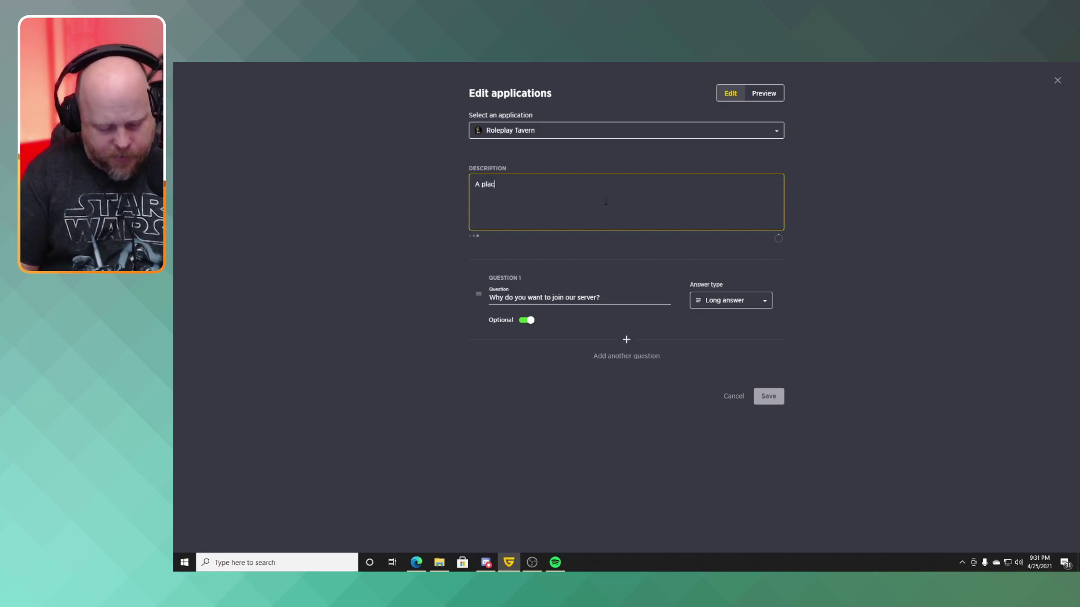
text(e for roole)
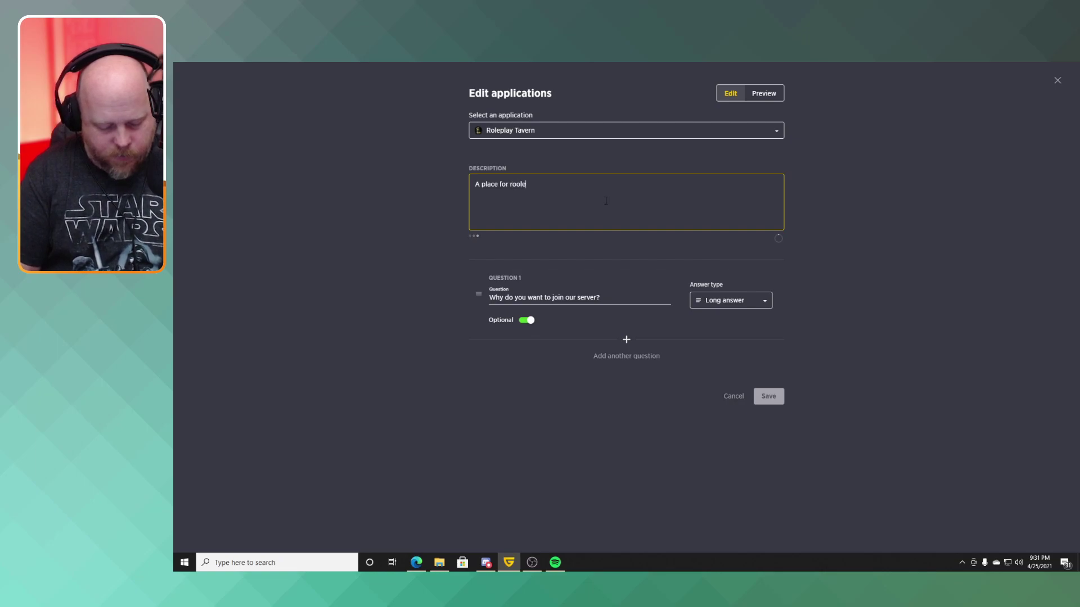
text(play)
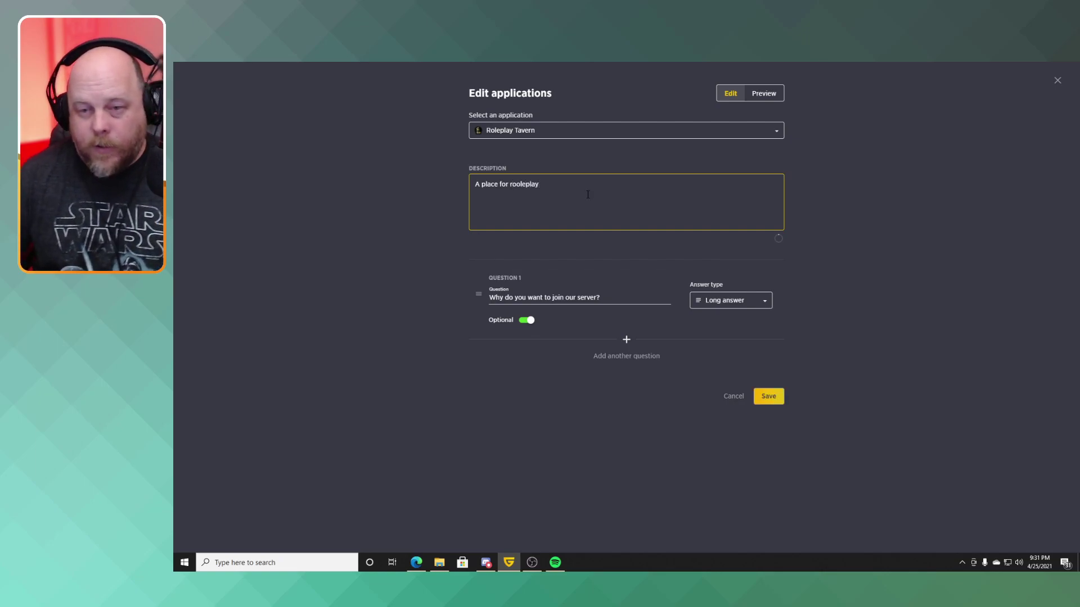
click(518, 193)
key(BackSpace)
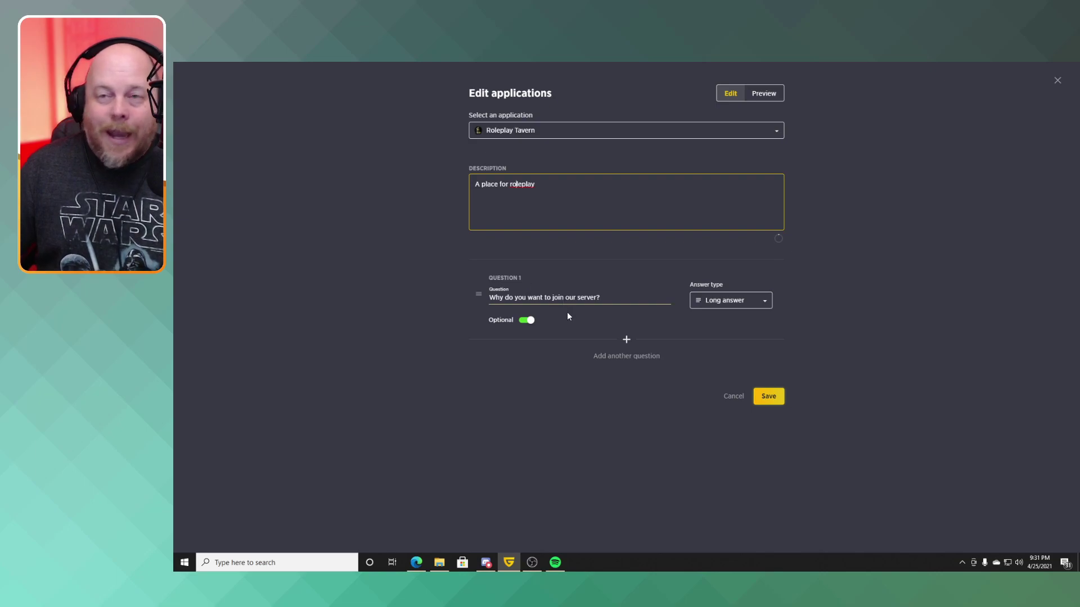
Add a second application question, "What class will you be playing", with the Short answer type
click(759, 311)
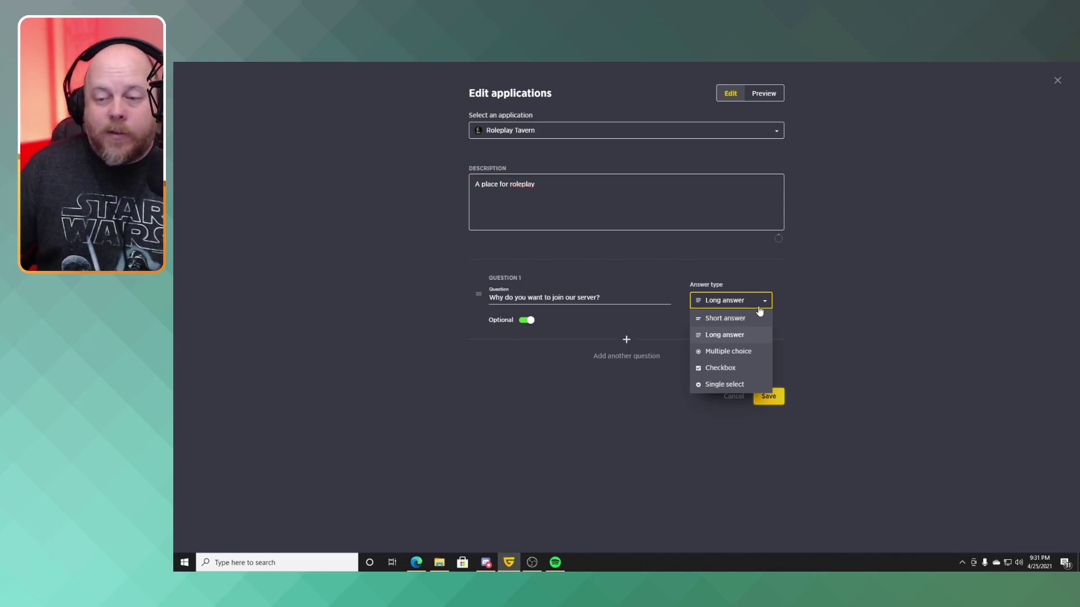
click(822, 317)
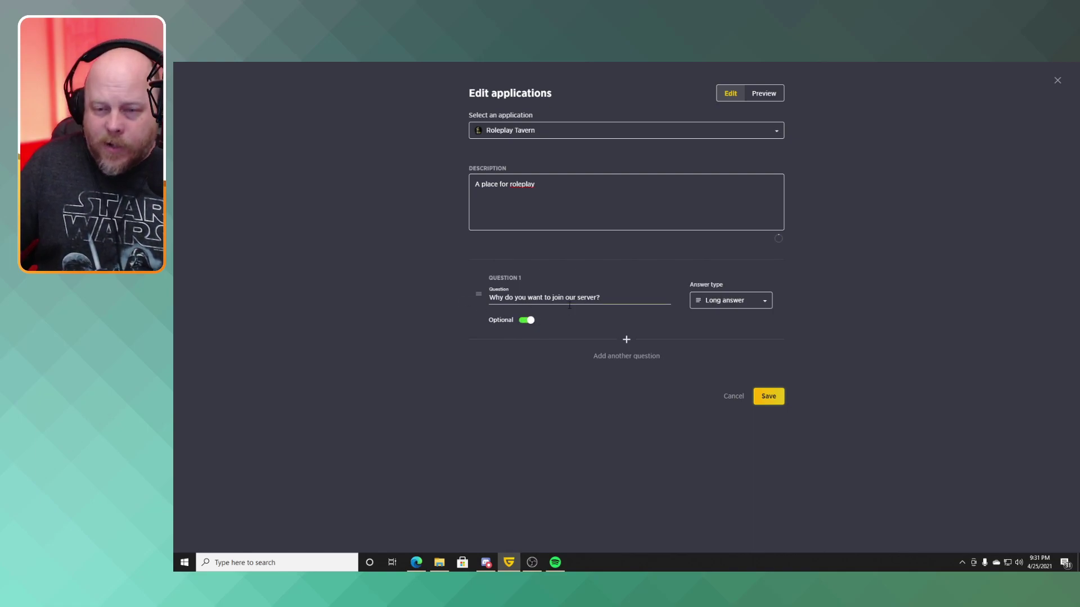
click(636, 366)
click(539, 372)
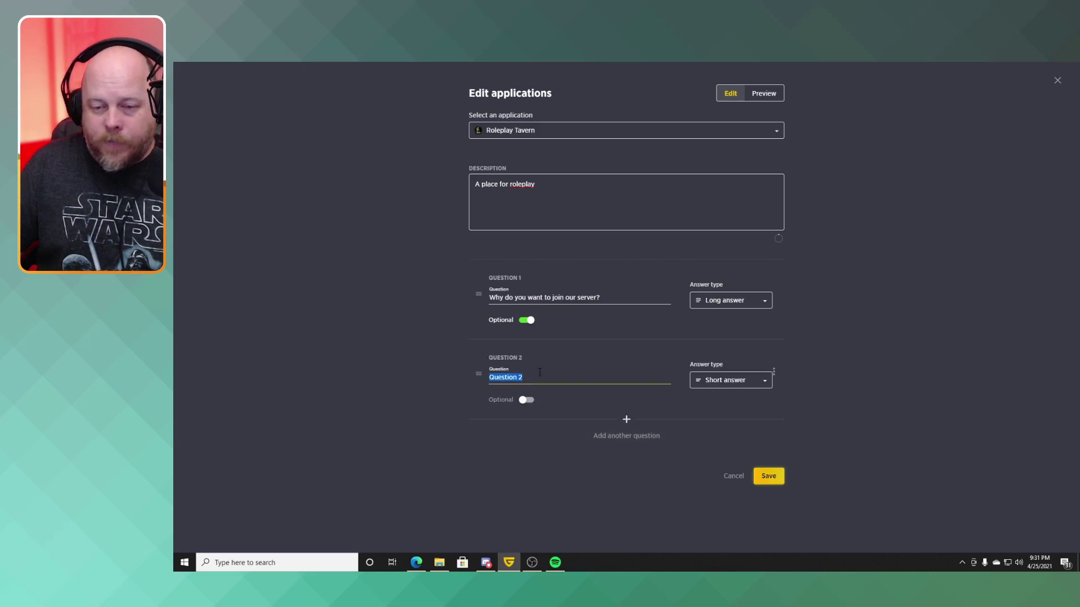
text(W)
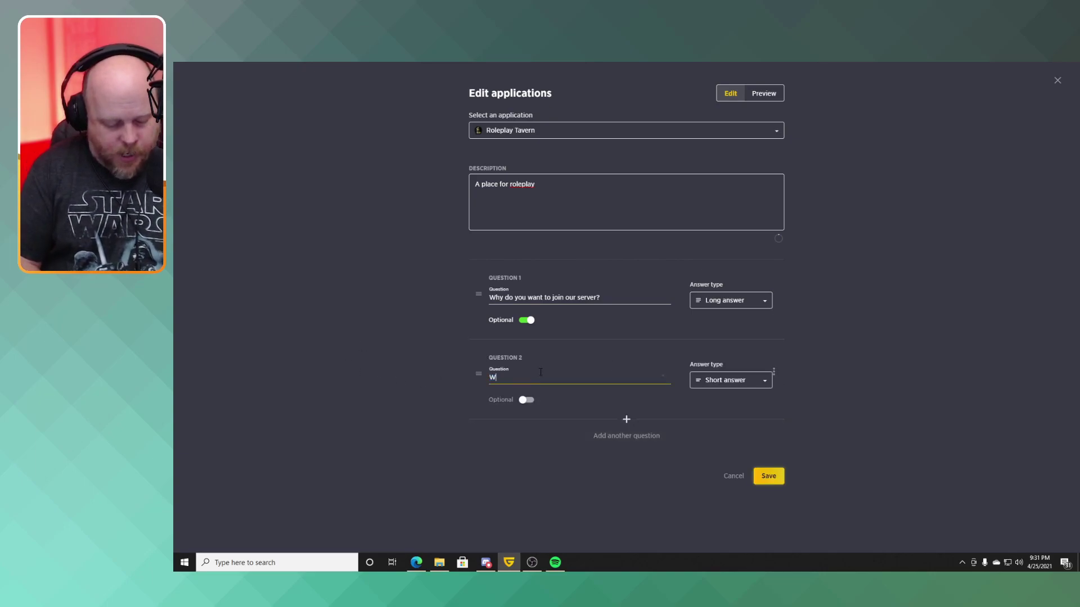
text(hat )
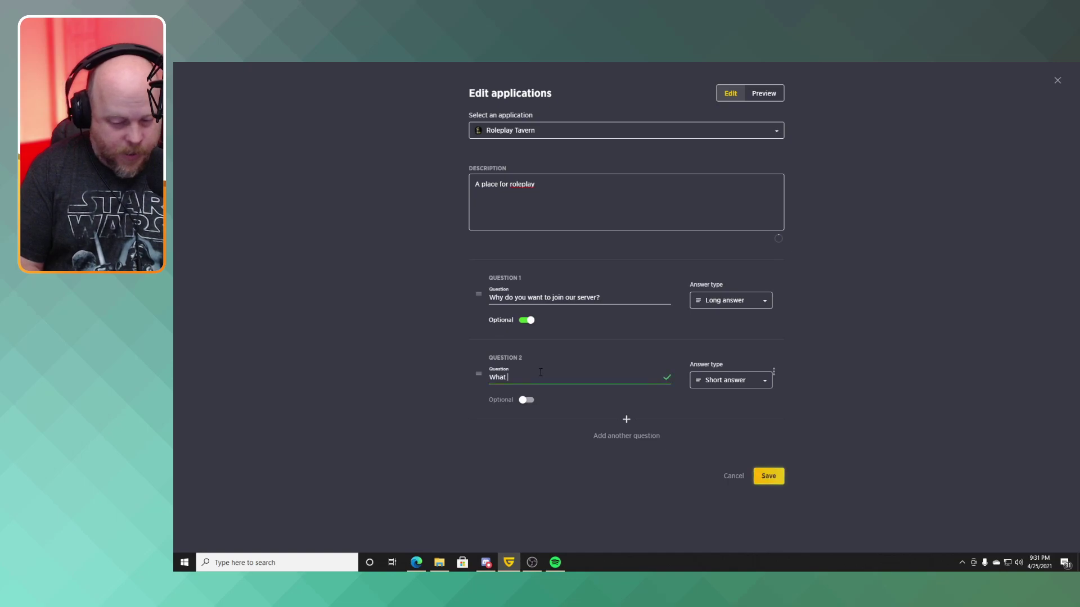
text(class )
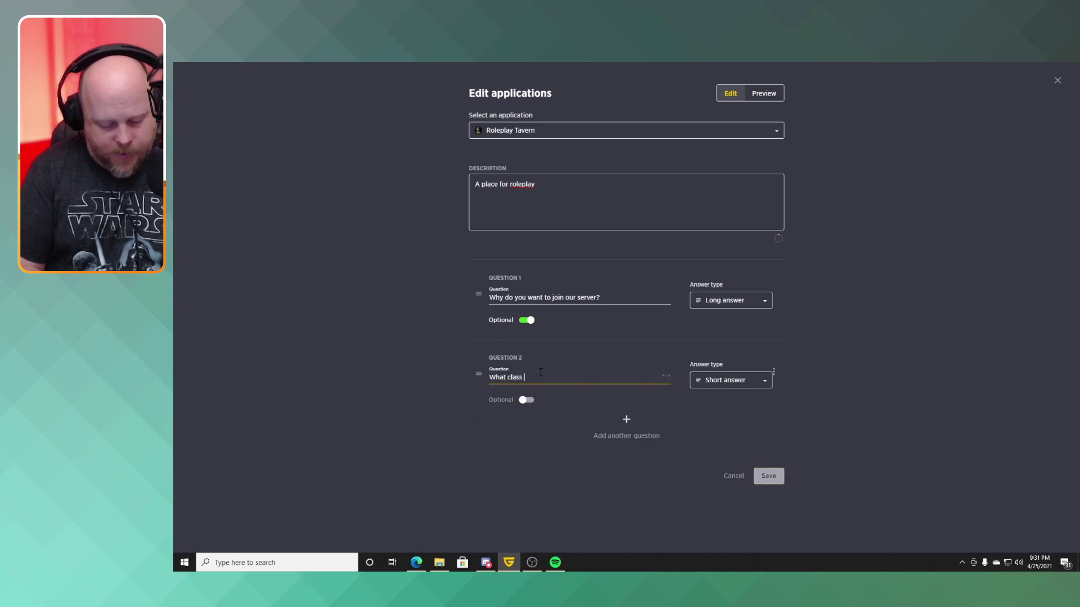
text(will you )
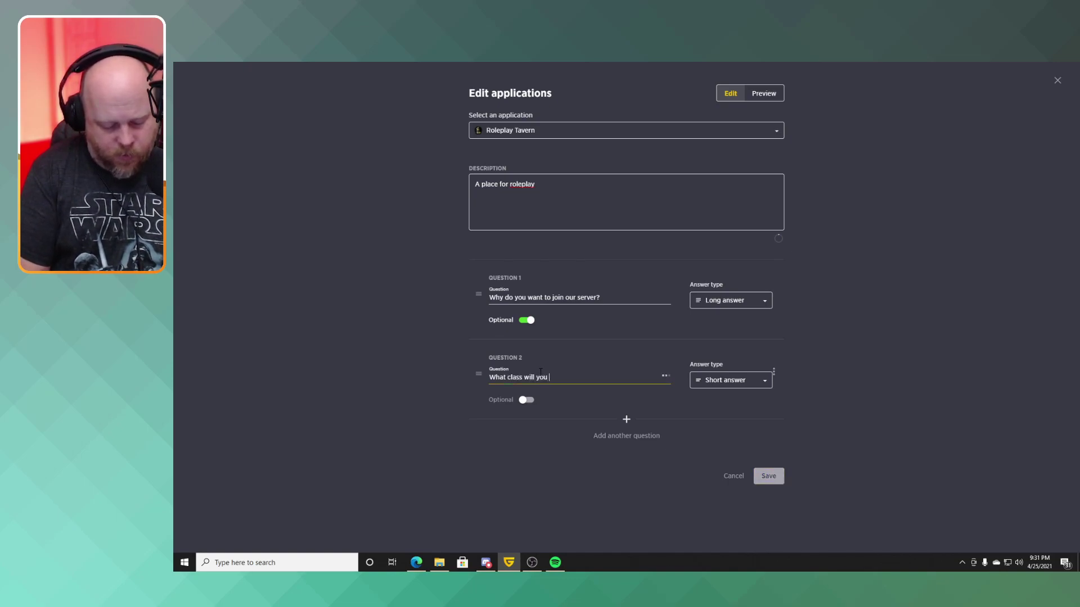
text(be playing)
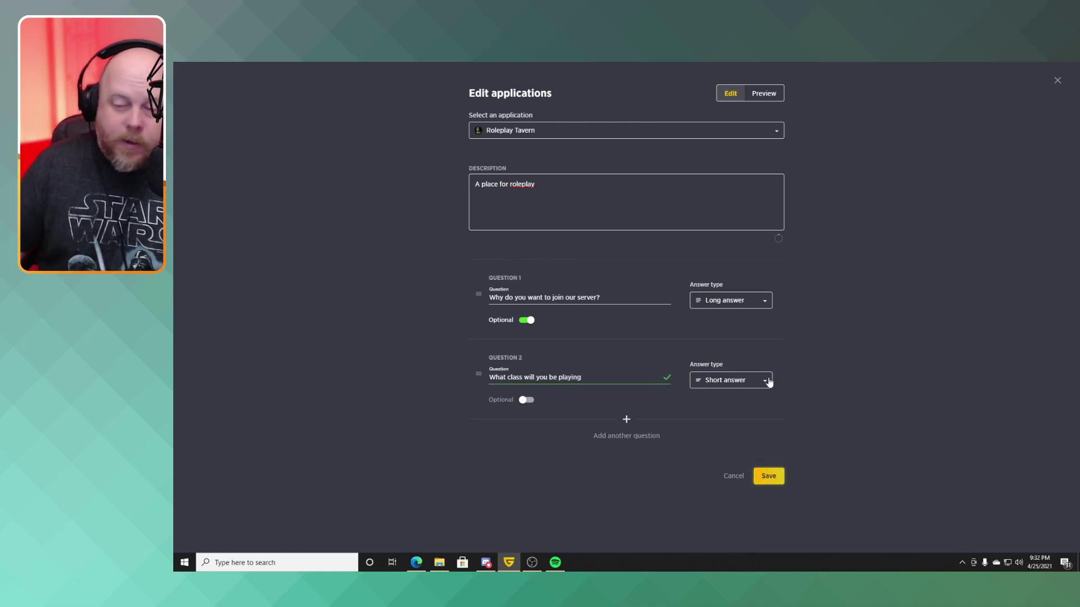
click(750, 385)
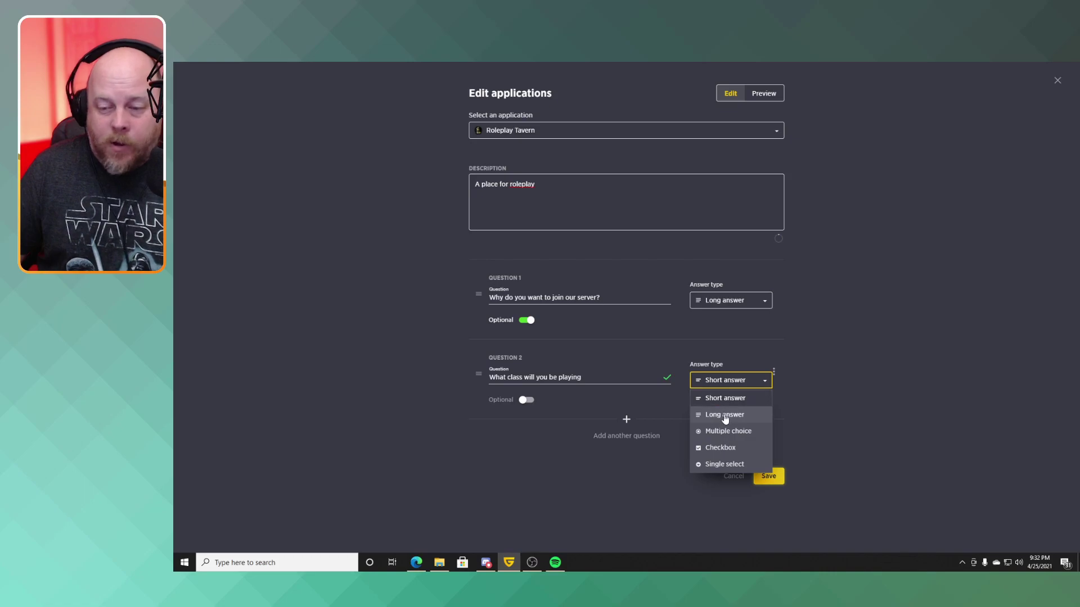
click(725, 404)
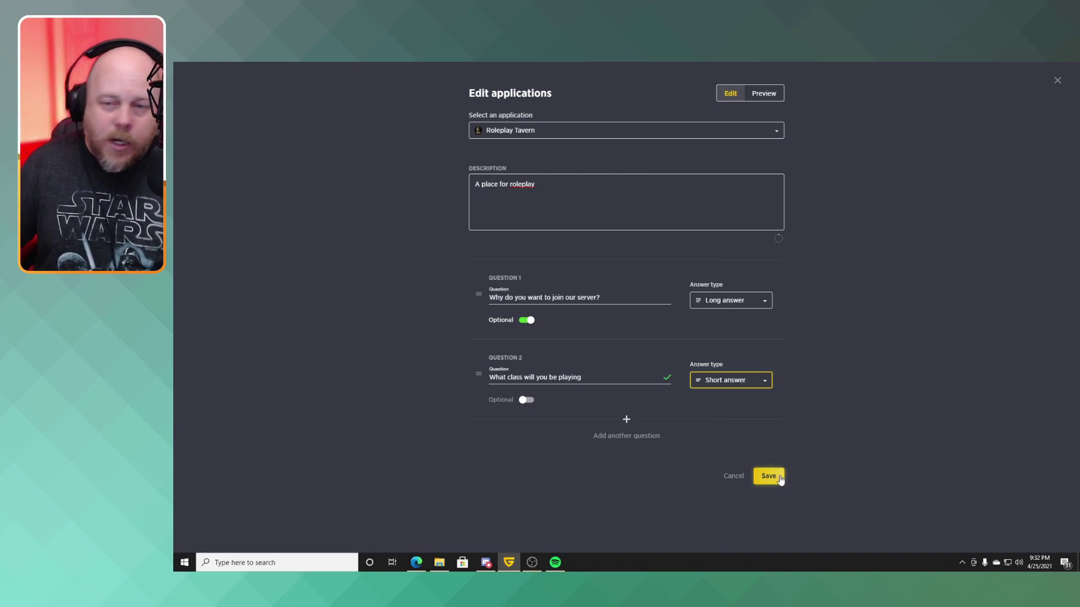
Preview the application form and try it with the answers "because I'm cool" and "Paladins"
click(772, 98)
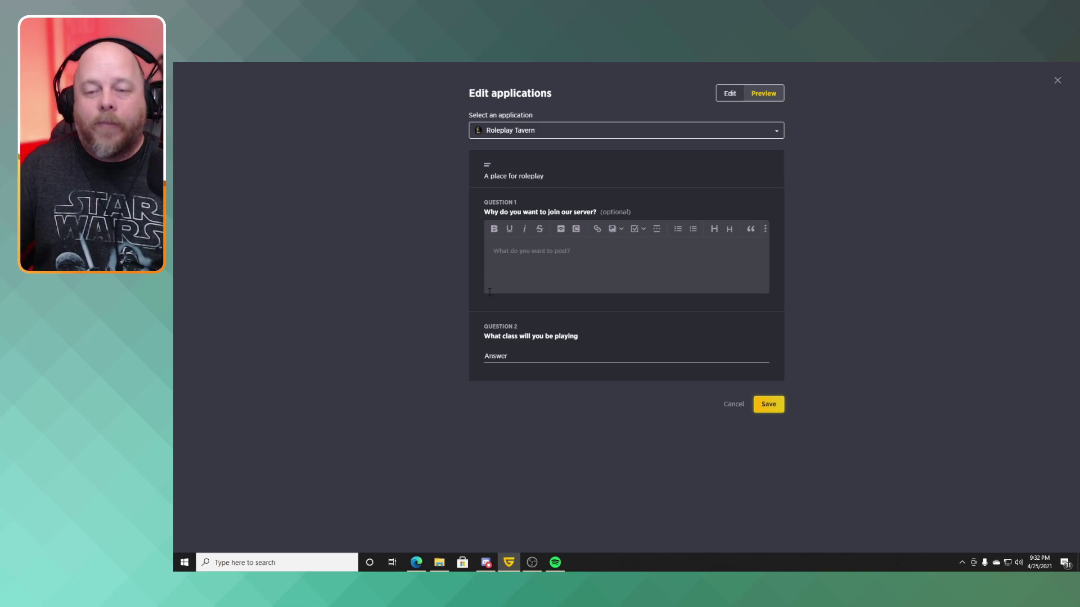
click(541, 268)
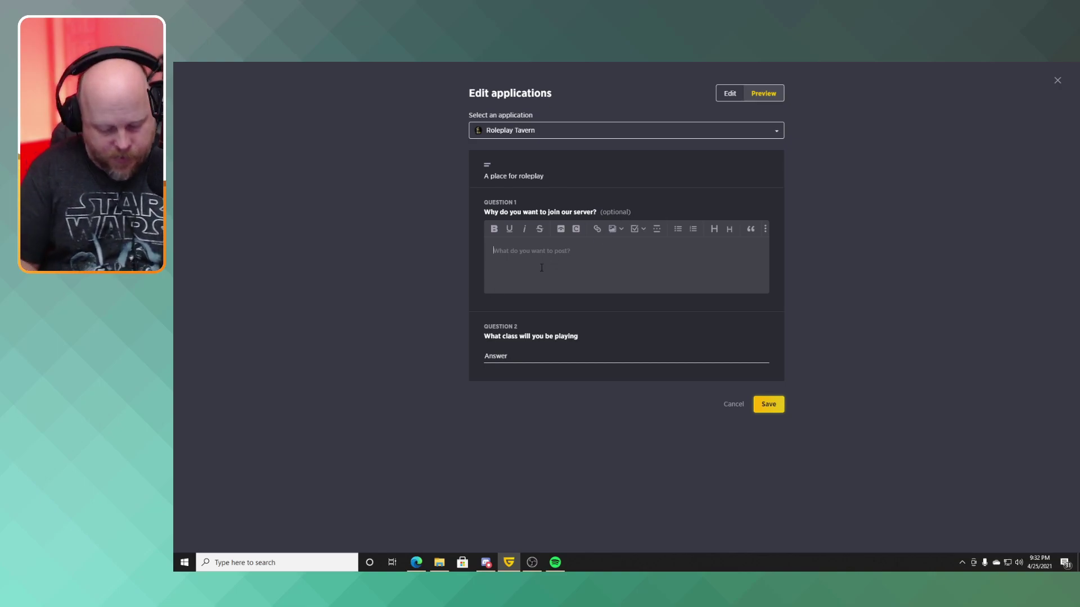
text(because)
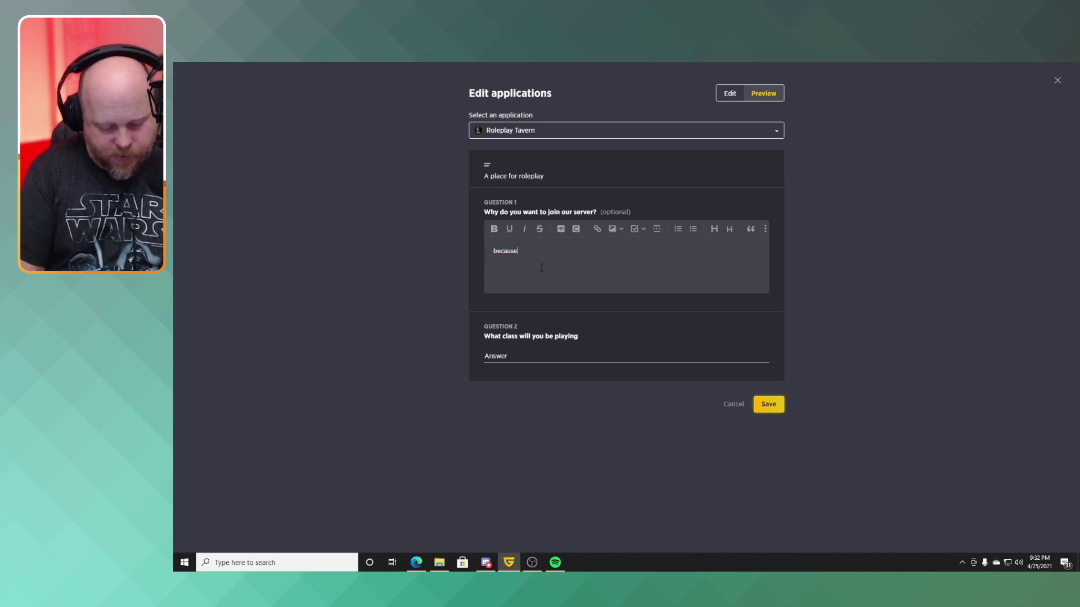
text( I')
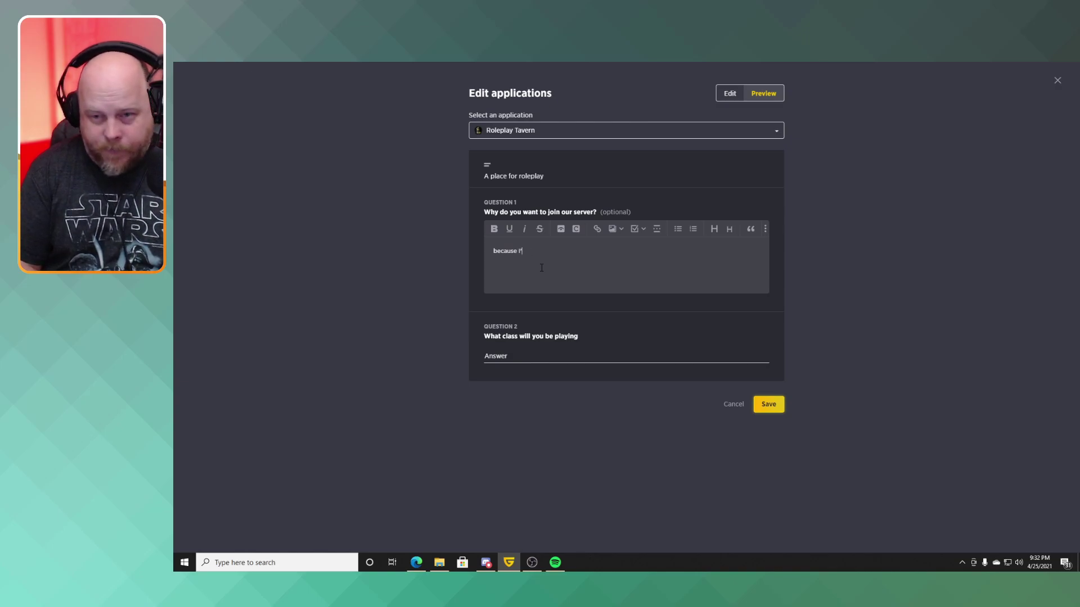
text(m cool)
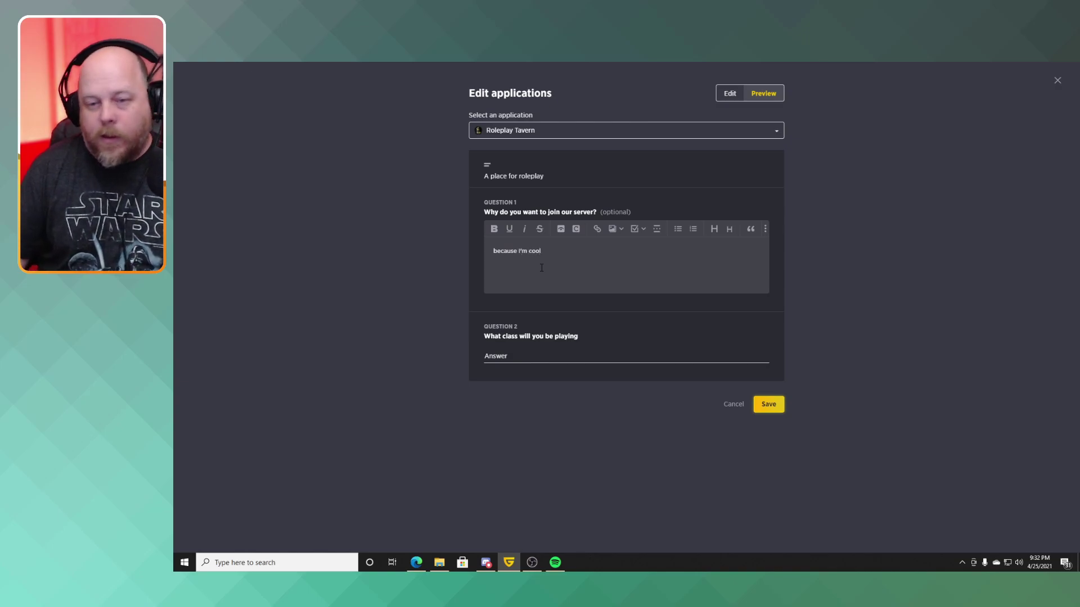
click(533, 359)
text(Paladins)
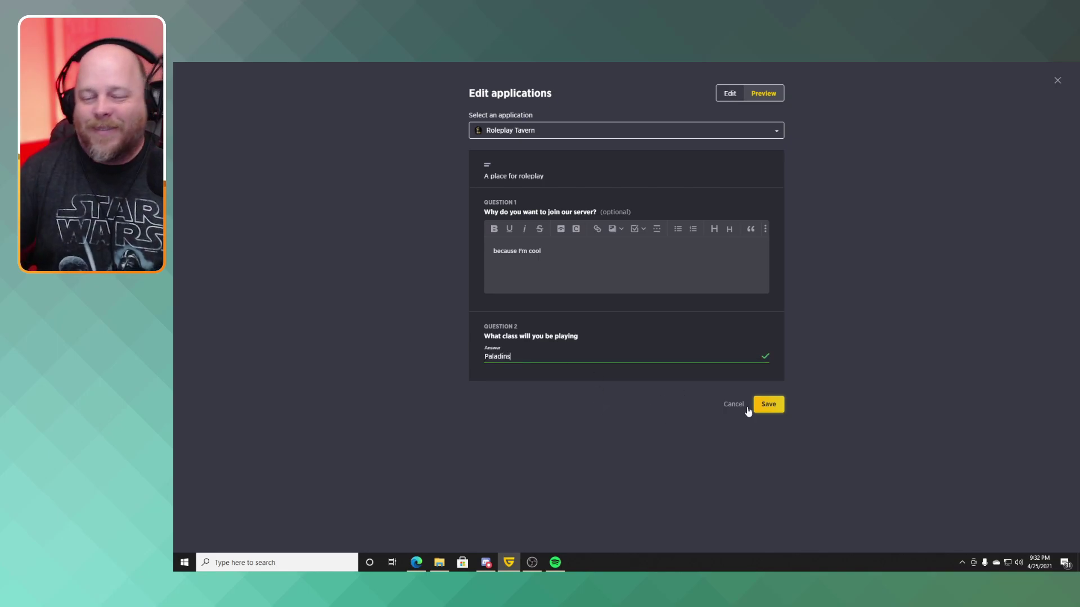
Save the application form, leave the editor and view the shareable application URL
click(779, 406)
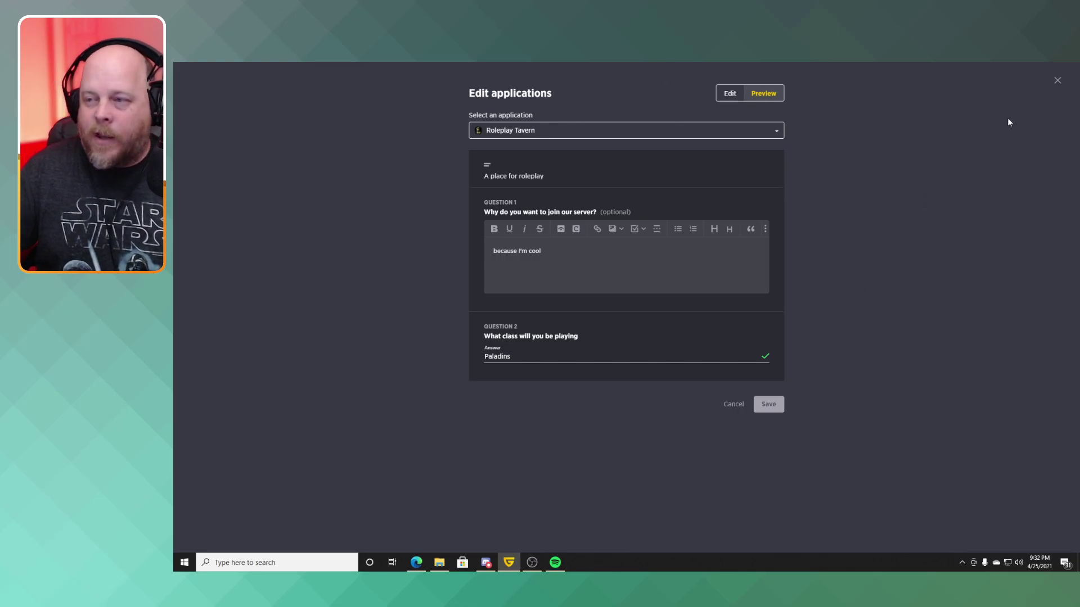
click(1057, 80)
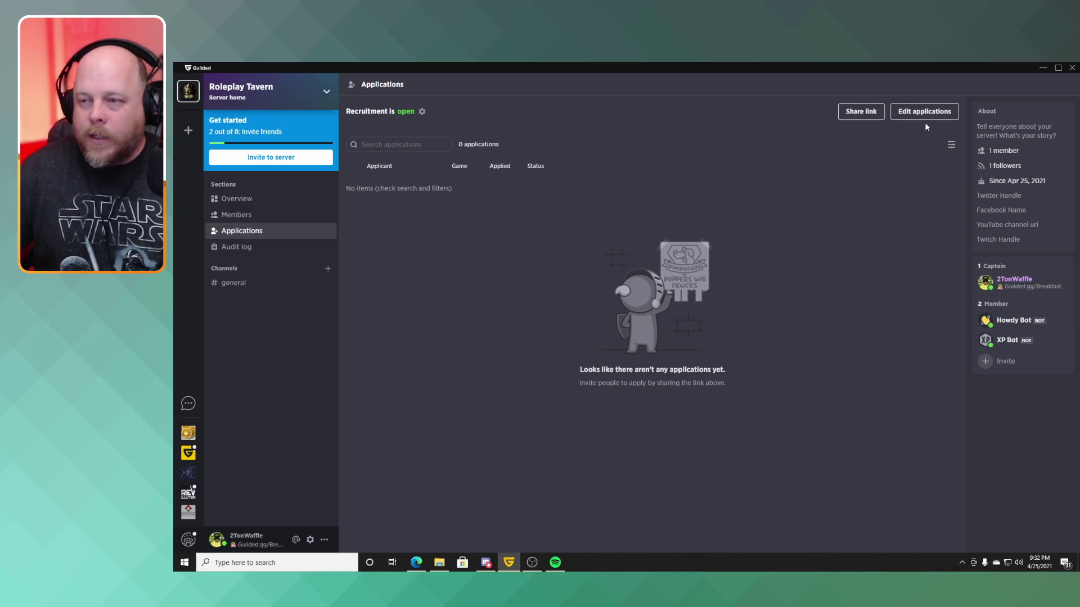
click(862, 115)
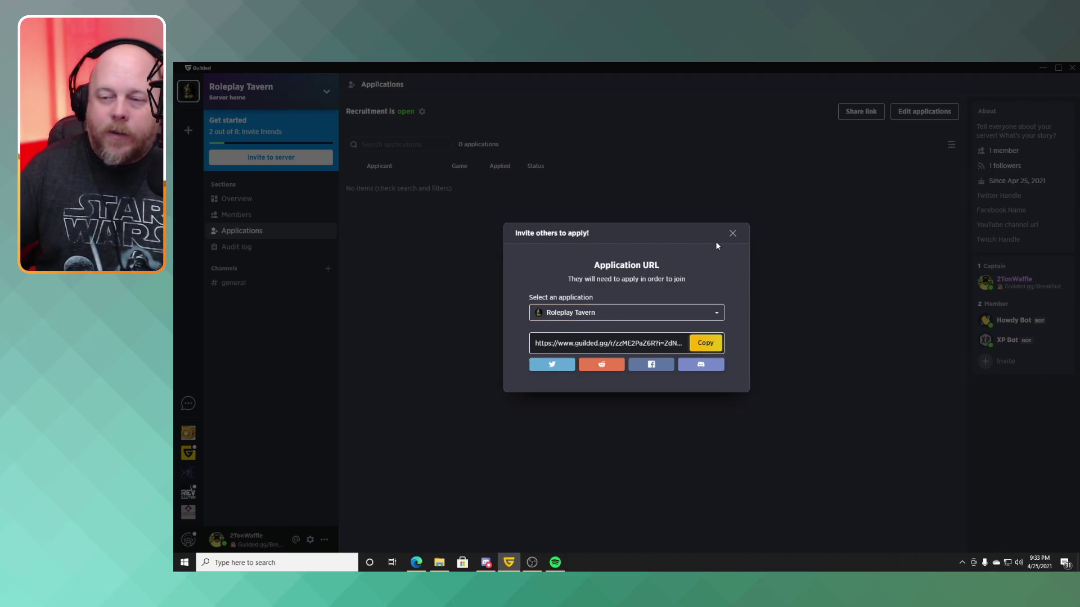
click(733, 234)
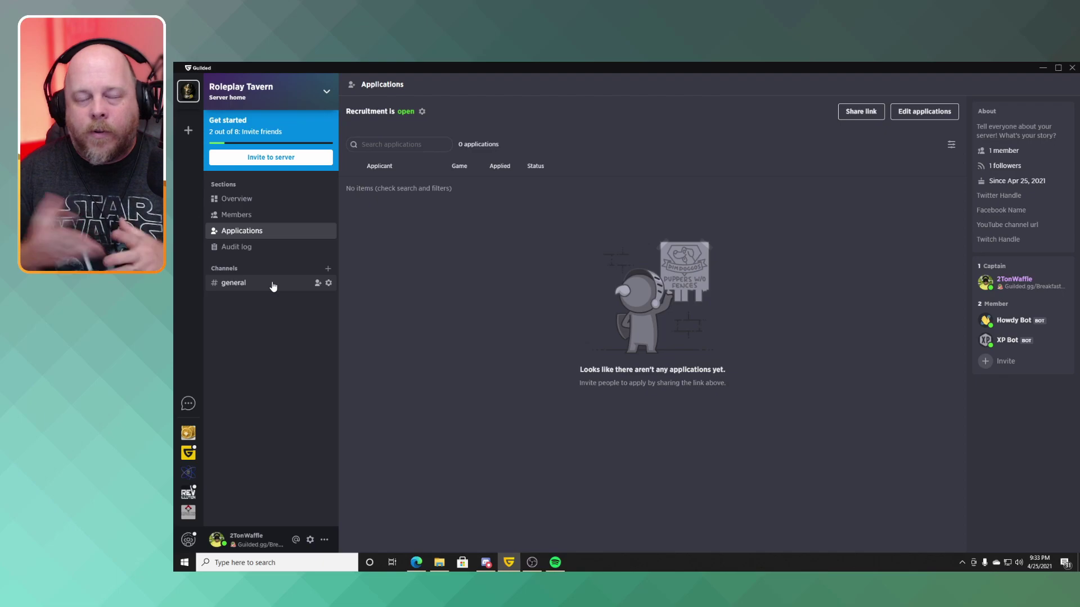
click(189, 131)
click(773, 106)
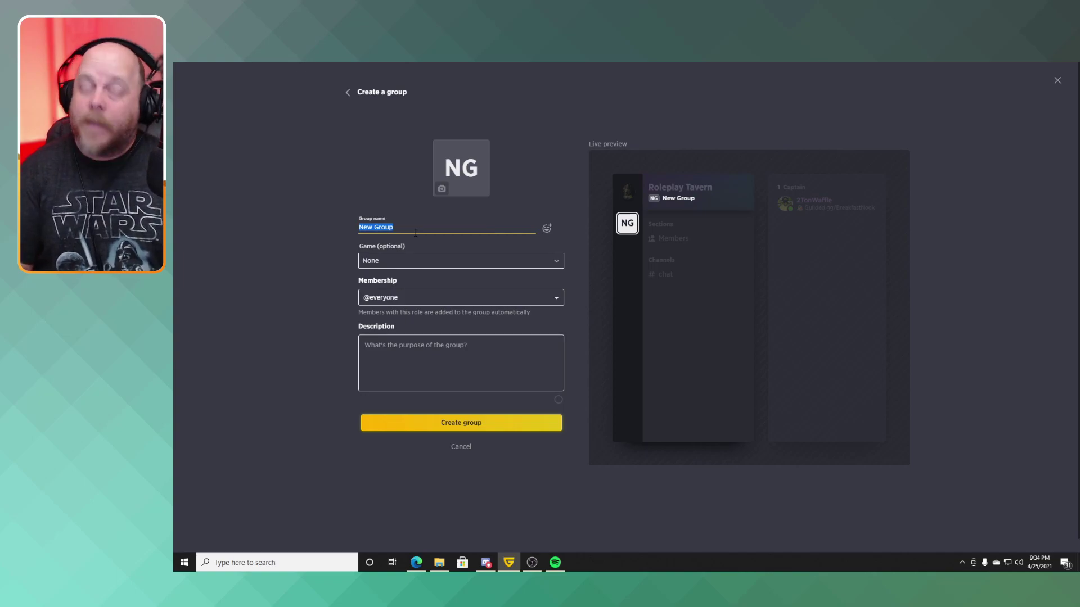
text(Tavern)
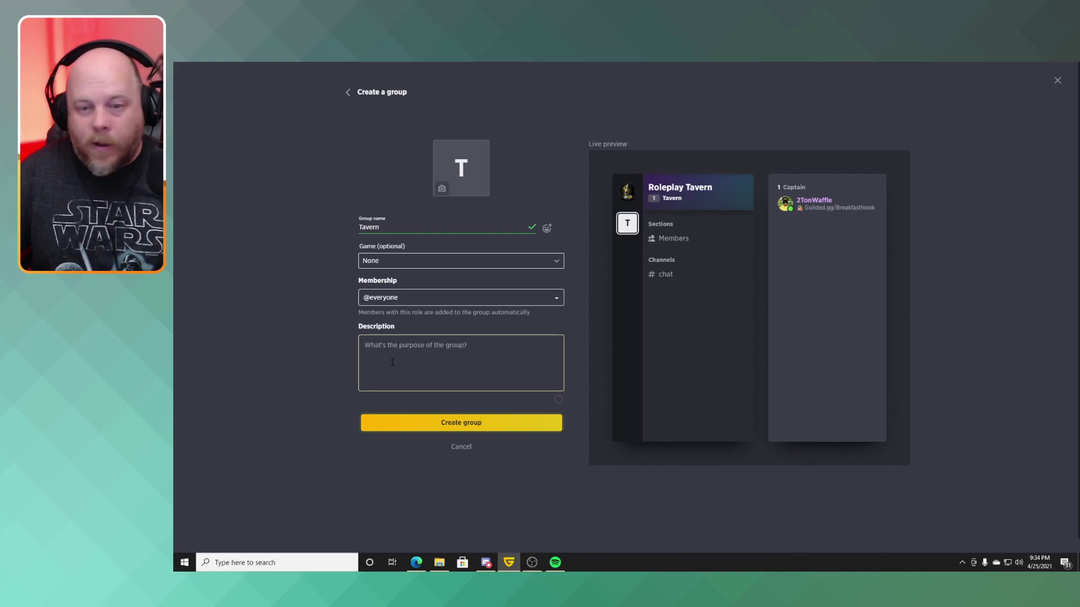
click(461, 422)
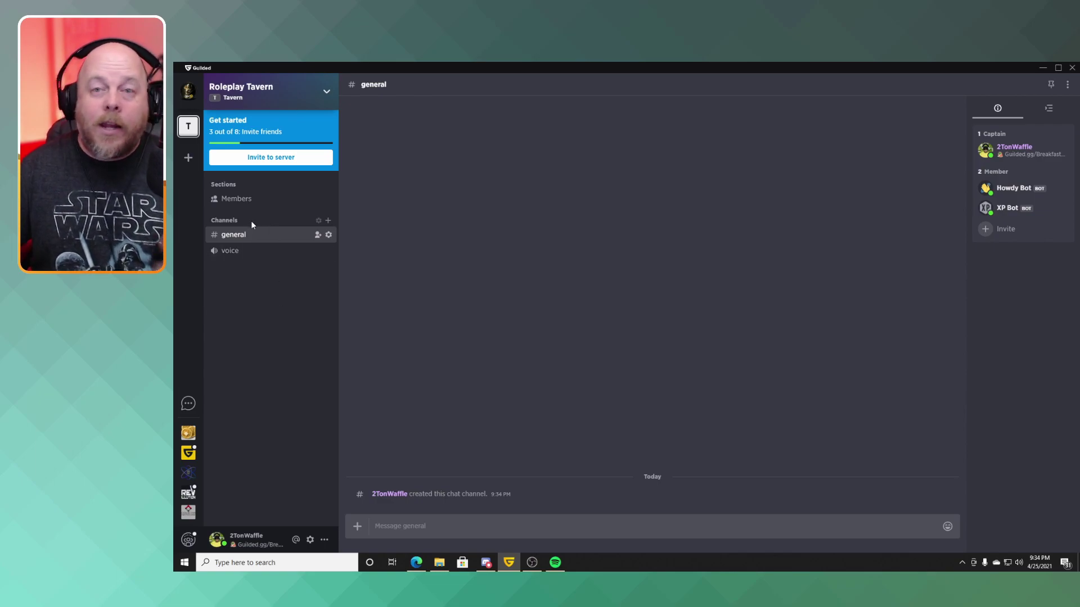
Create a non-public Docs channel named World Building in the Roleplay Tavern server home
click(194, 94)
click(189, 126)
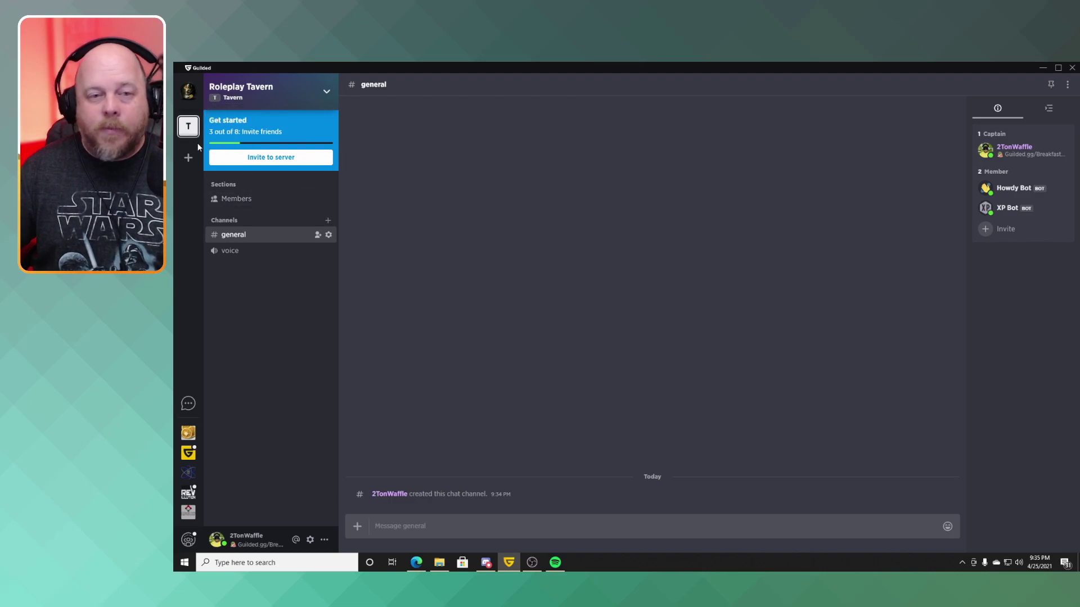
click(191, 96)
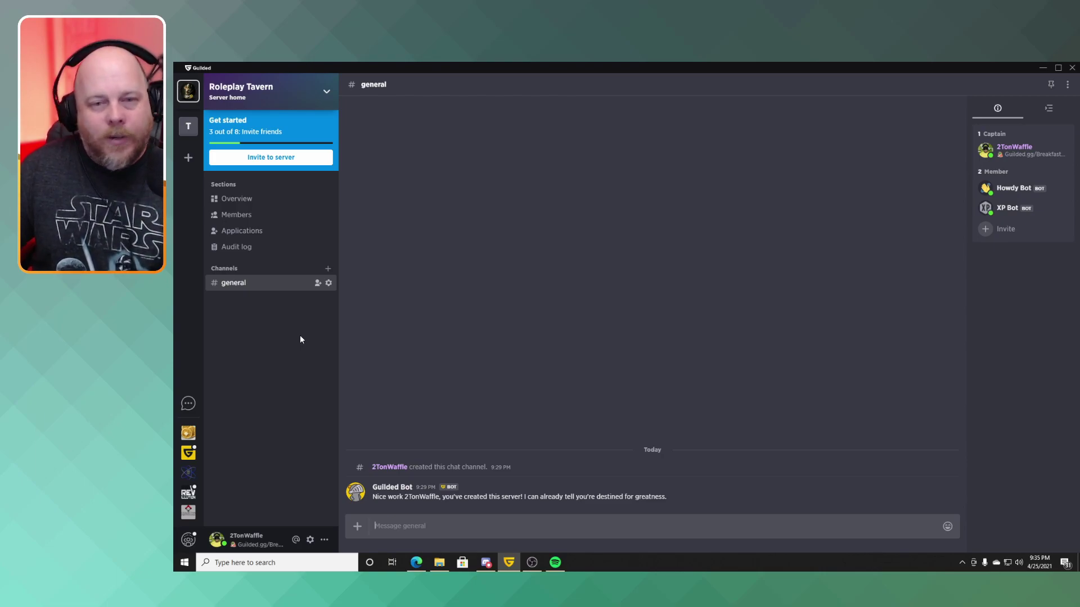
click(328, 269)
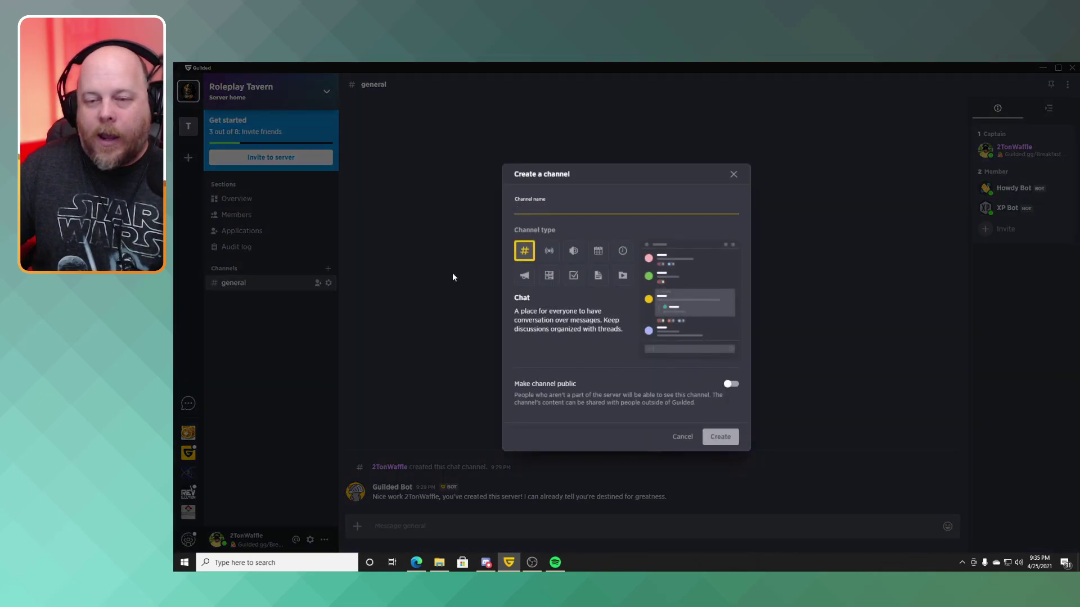
click(600, 276)
click(555, 211)
text(Wo)
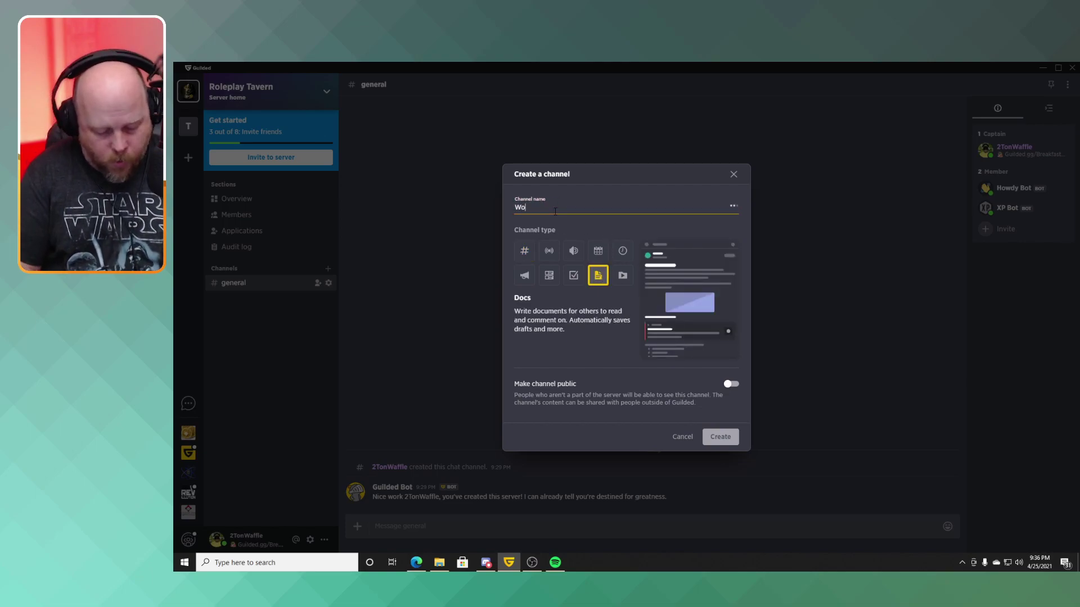
text(rld Building)
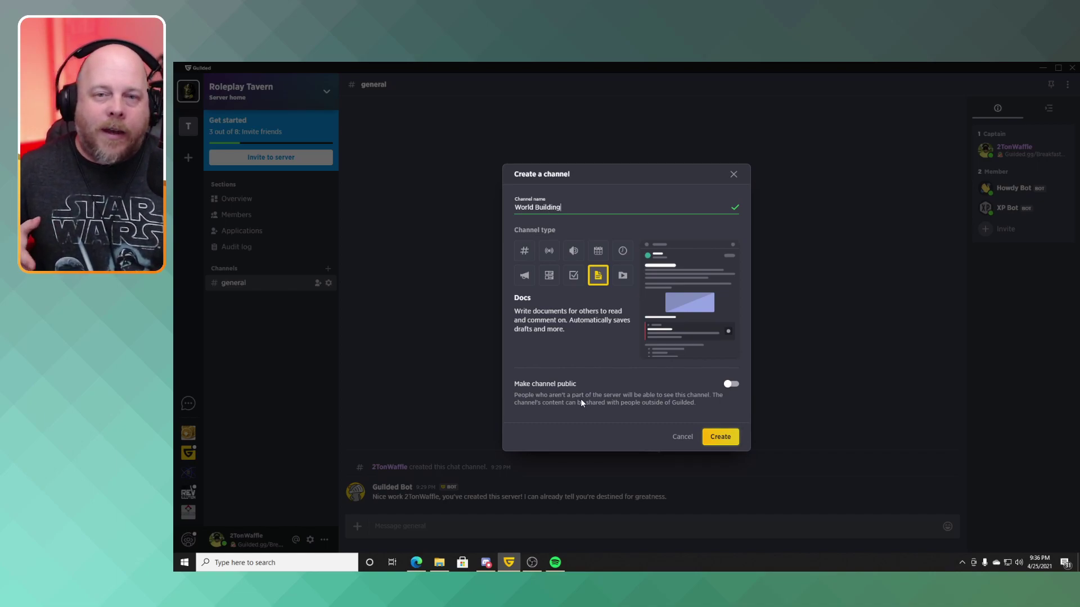
click(730, 388)
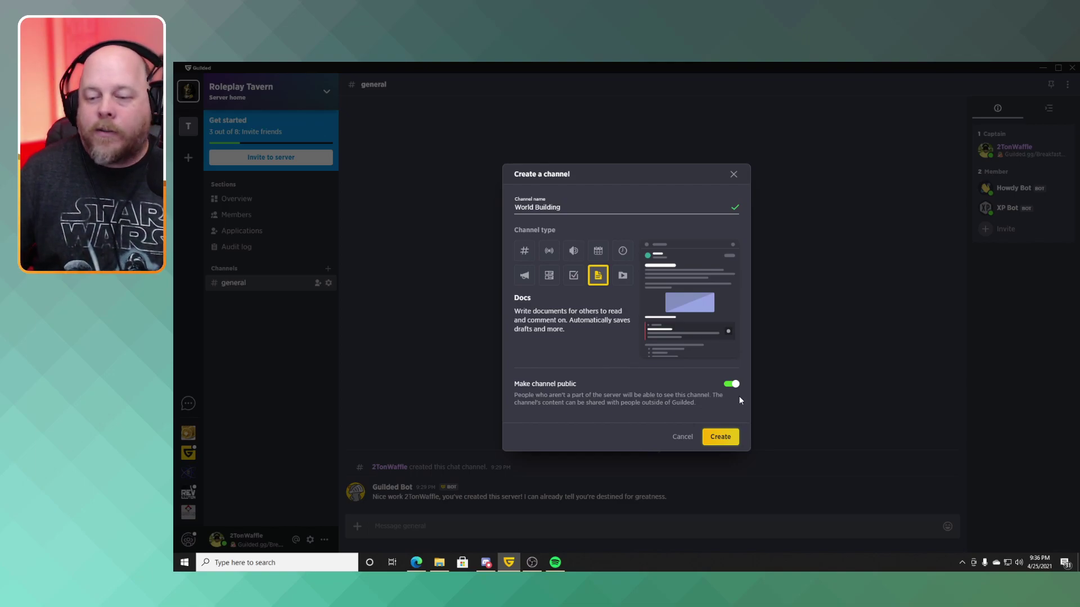
click(732, 385)
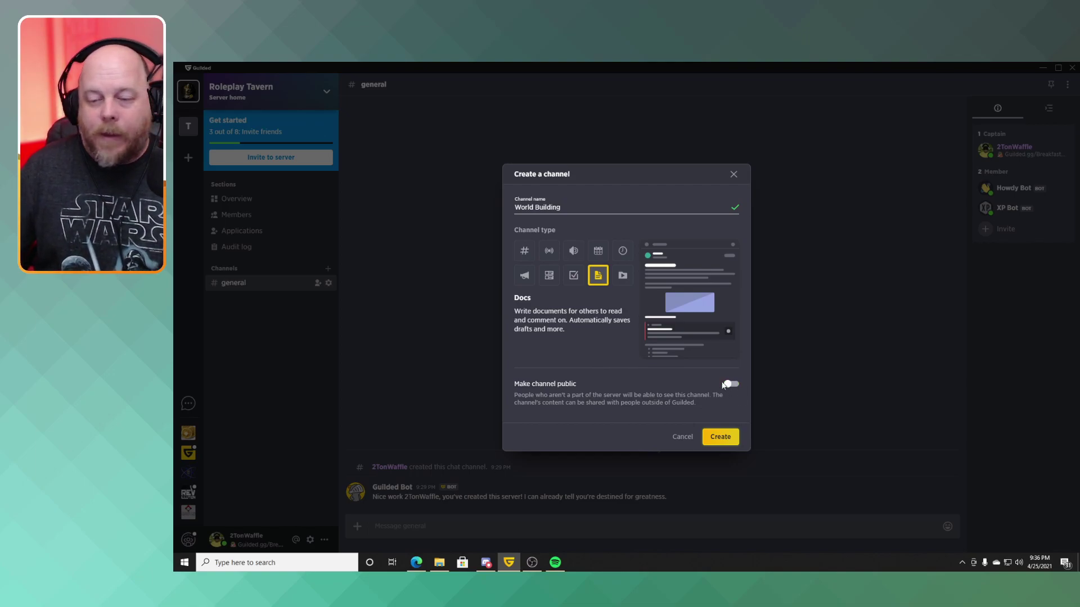
click(722, 437)
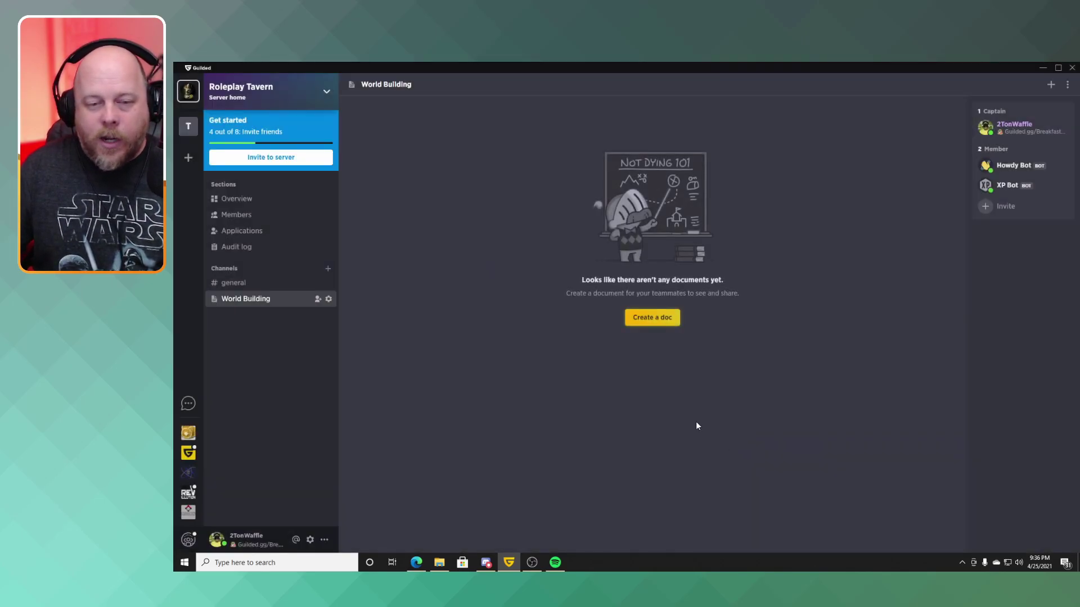
Publish a document titled "The world of Baritude" with the text "Words go here on the awesome world" and return to the channel's document list
click(659, 317)
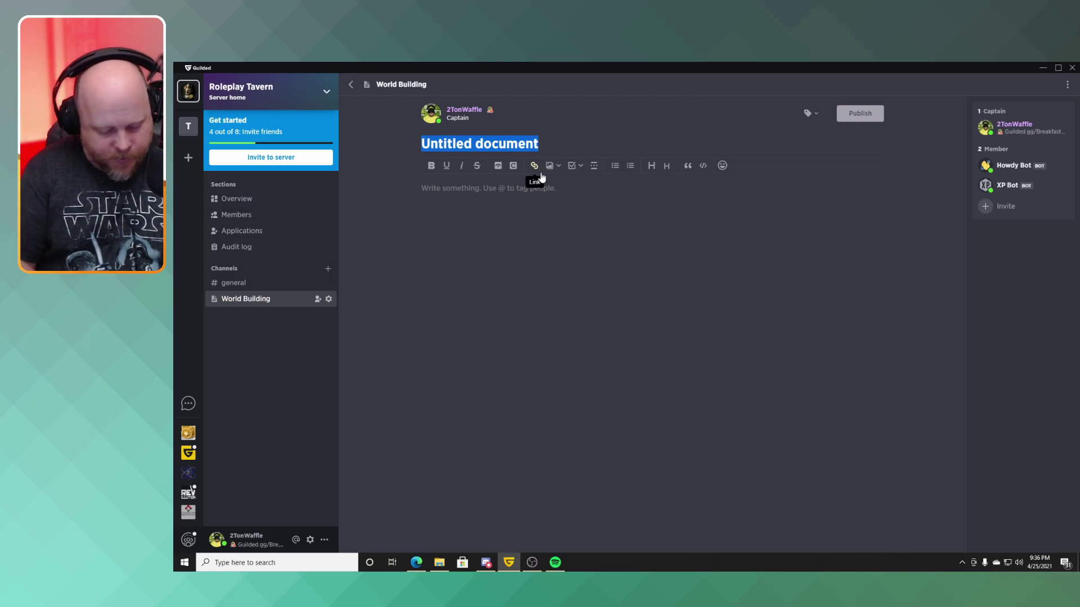
text(The worl)
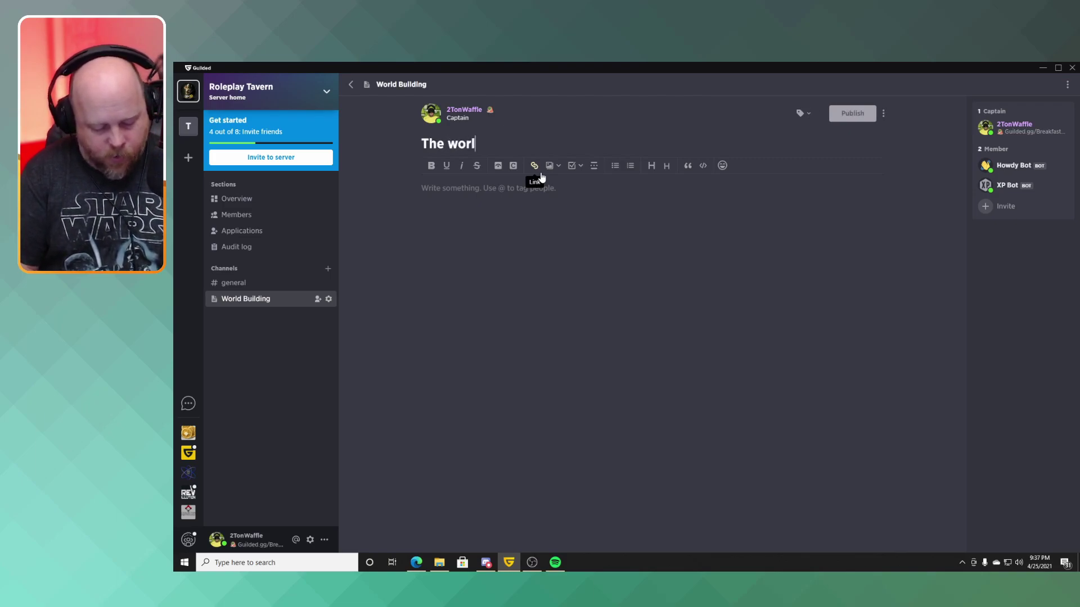
text(d of Bar)
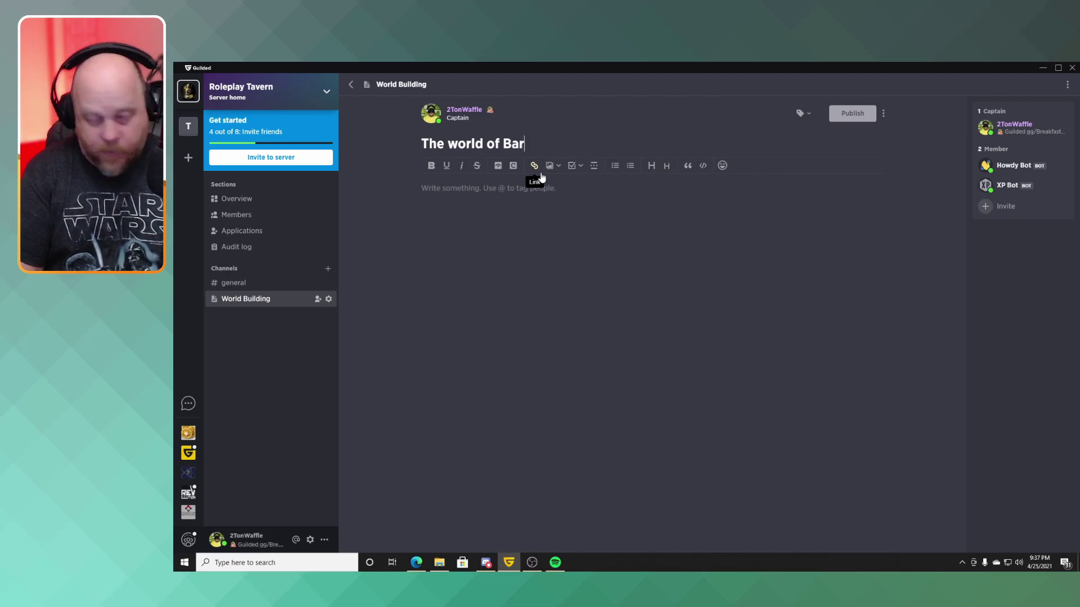
text(itude)
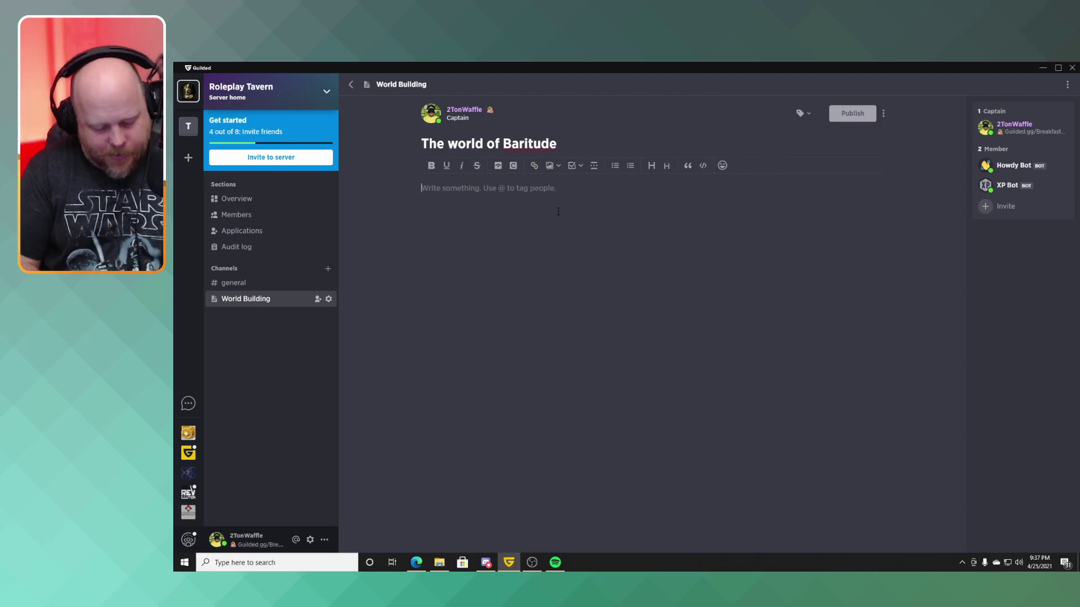
text(Words)
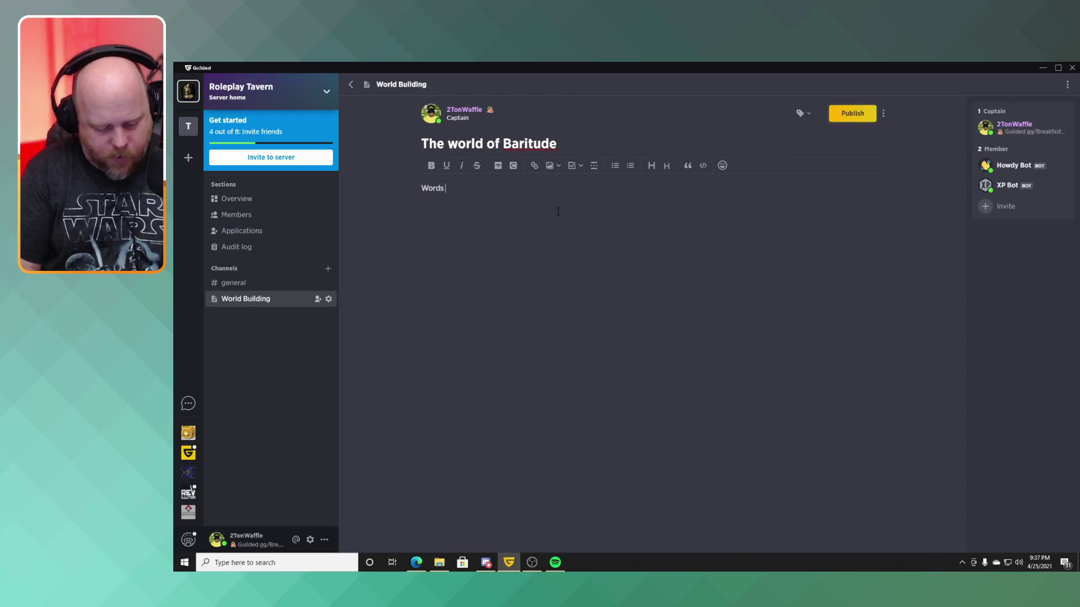
text( go here on t)
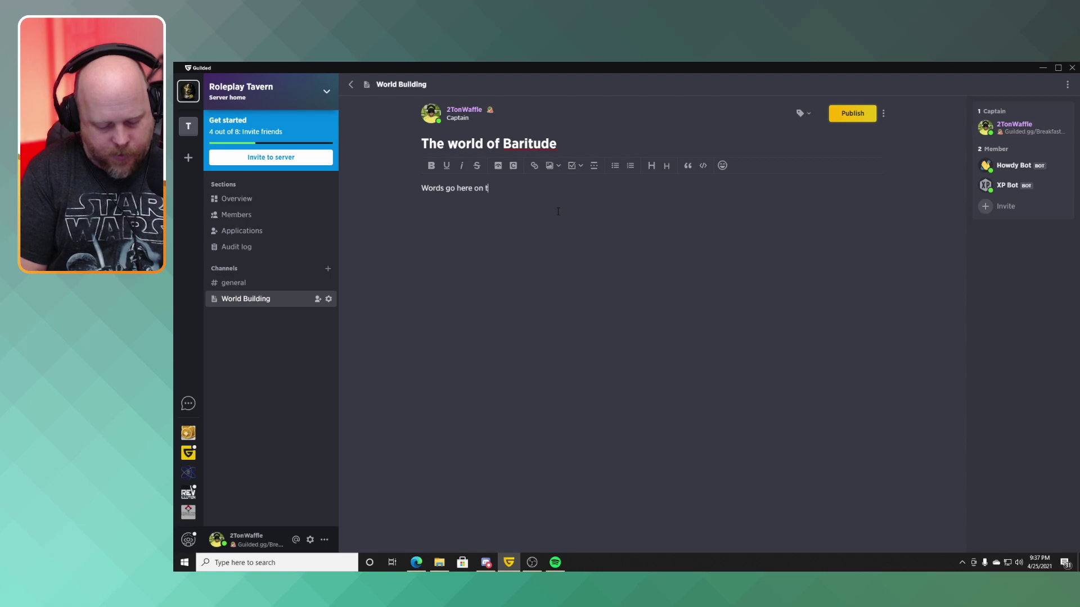
text(he awesome world)
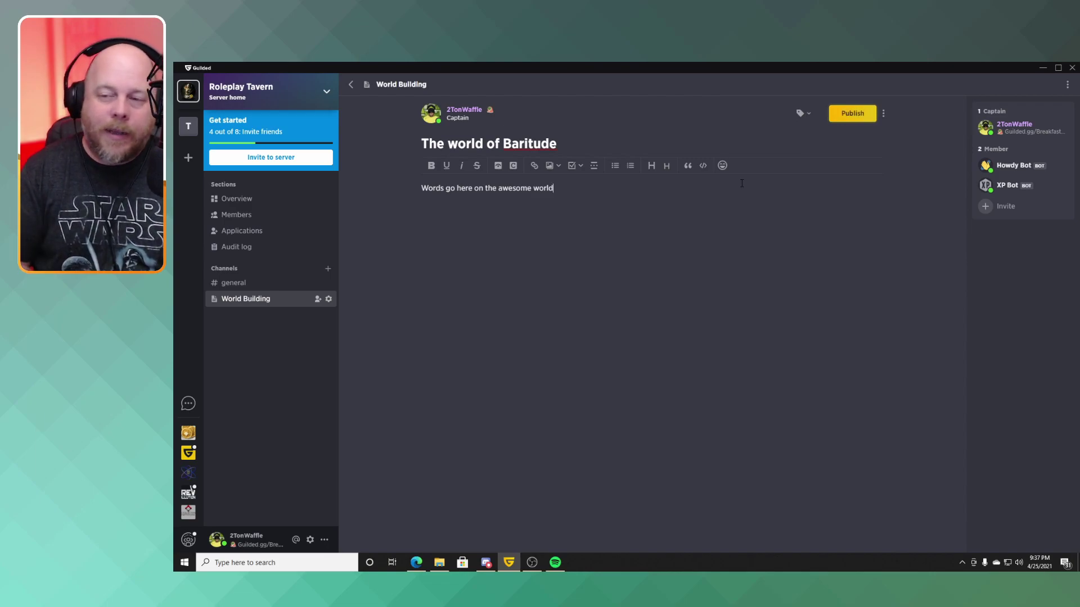
click(848, 117)
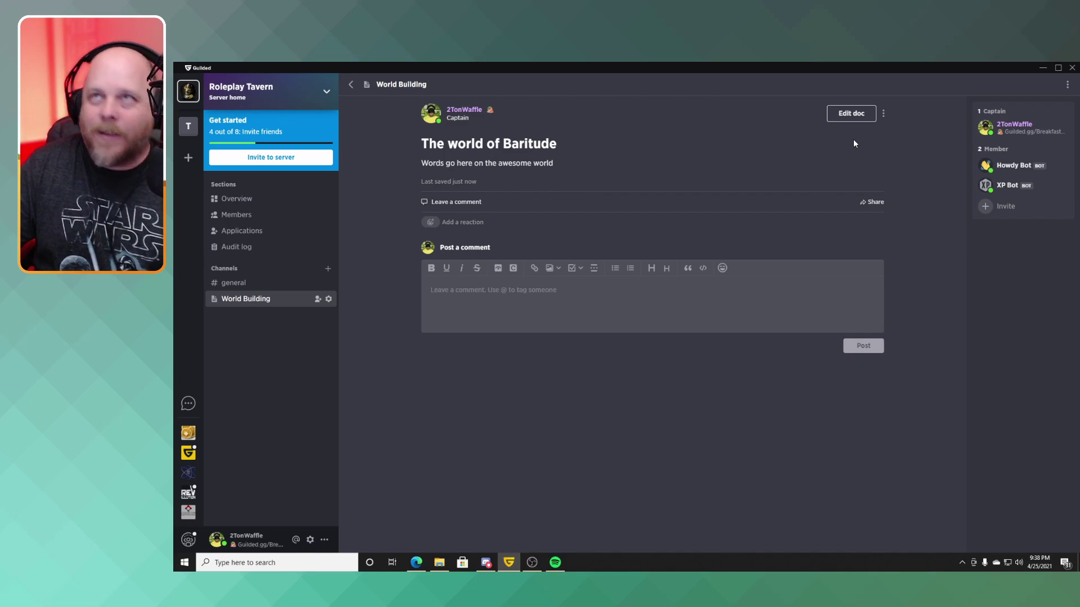
click(349, 85)
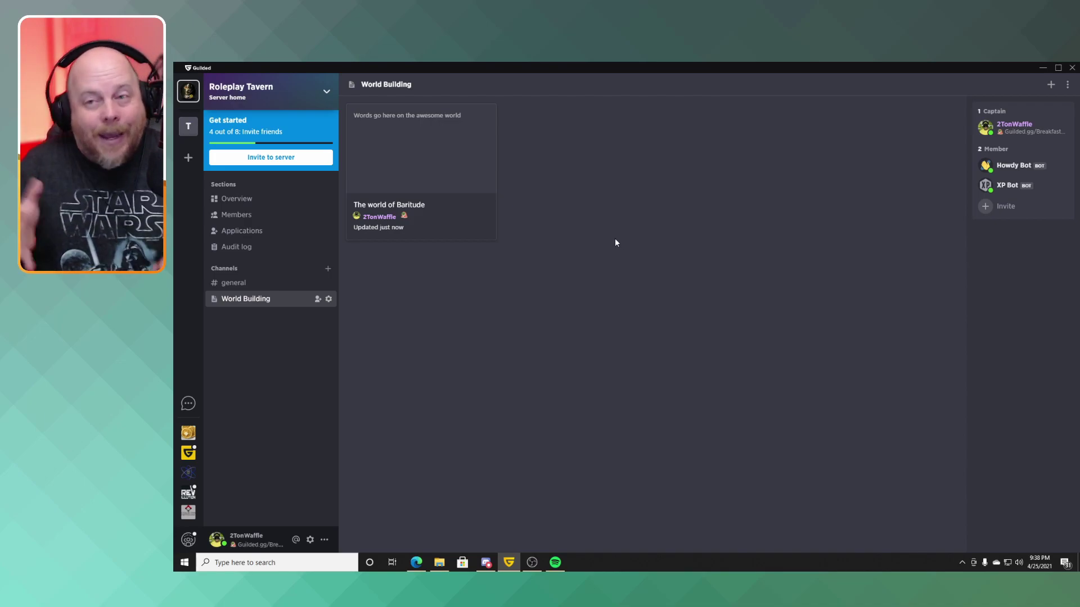
click(189, 135)
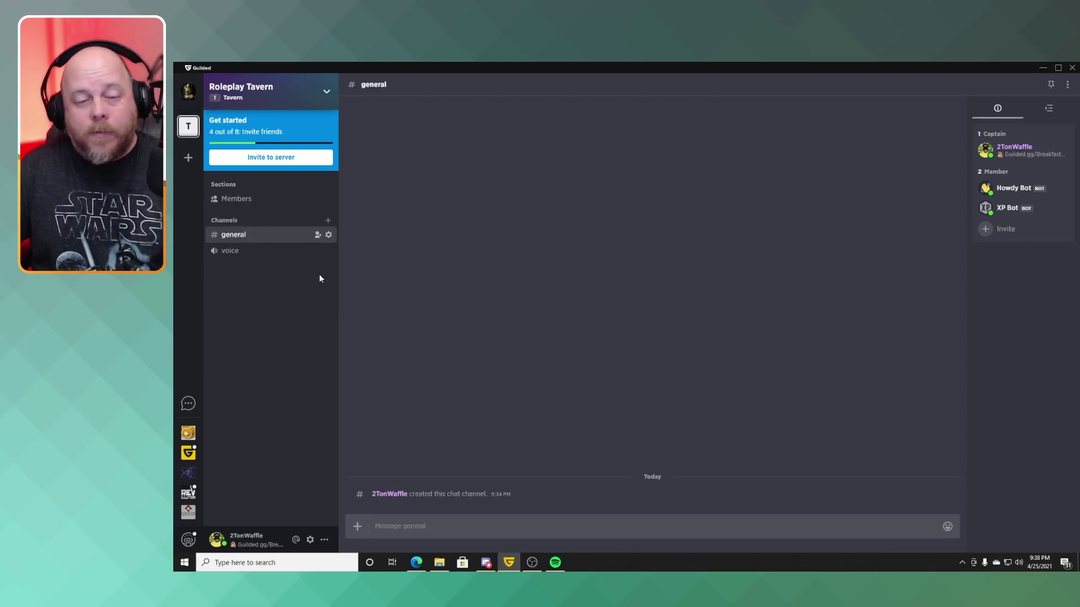
click(331, 221)
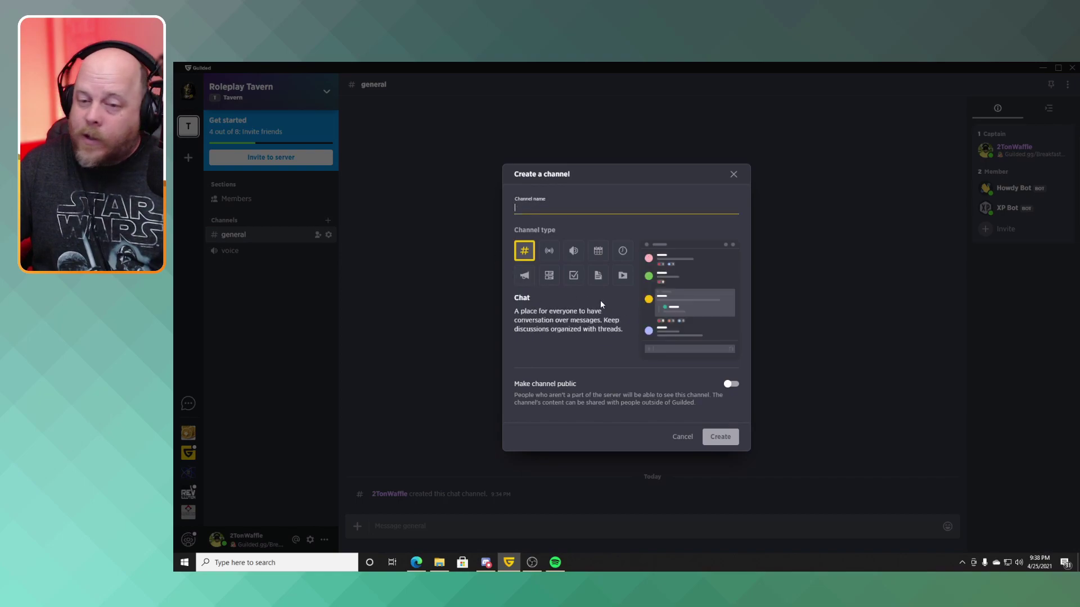
mouse_move(598, 282)
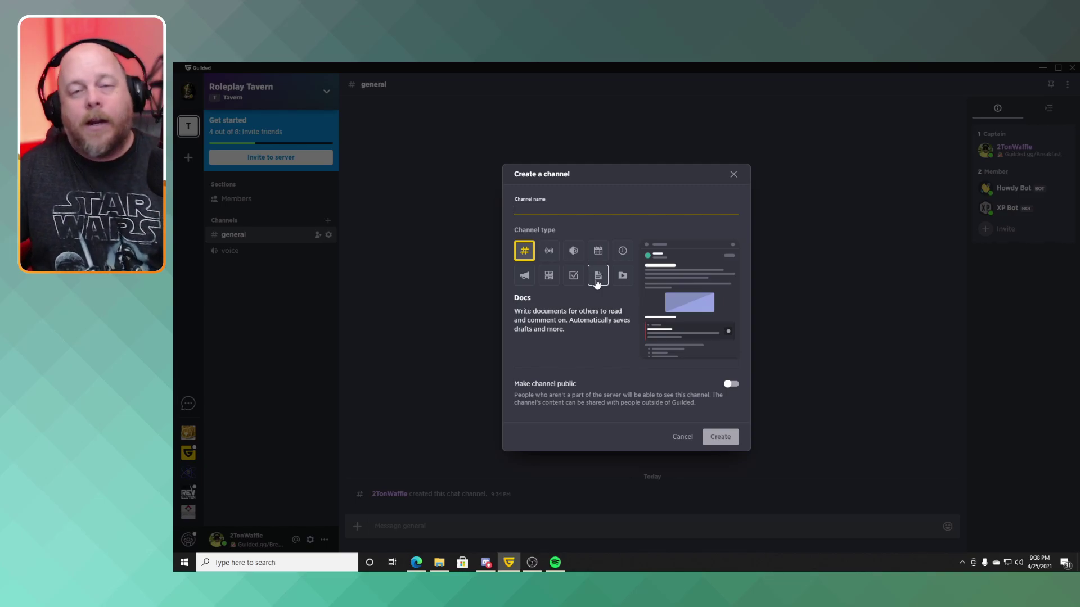
click(733, 175)
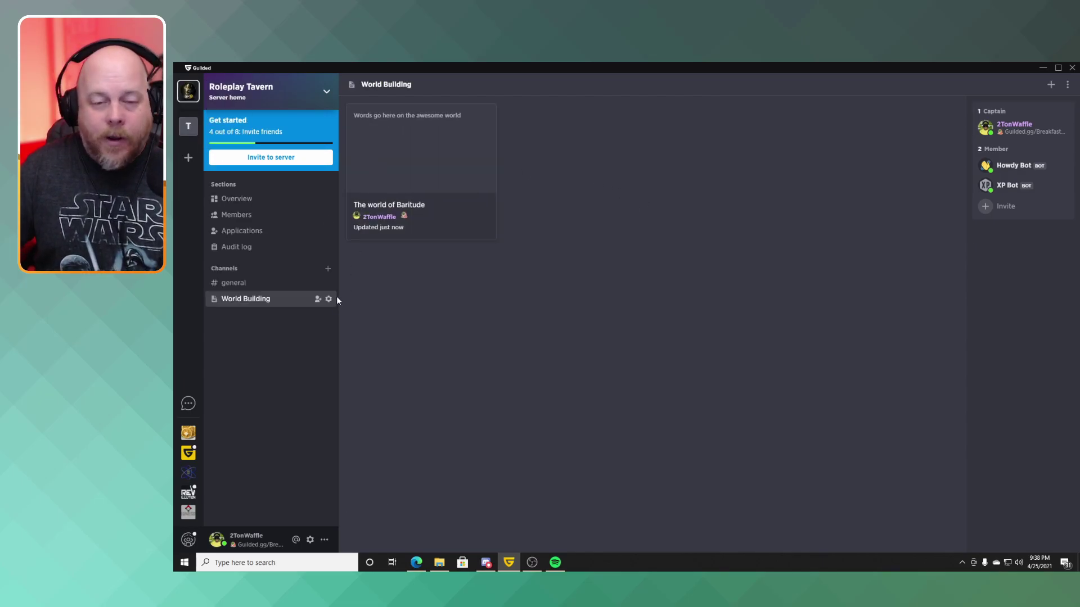
Create a non-public Media channel named Inspiration in the server home
click(328, 270)
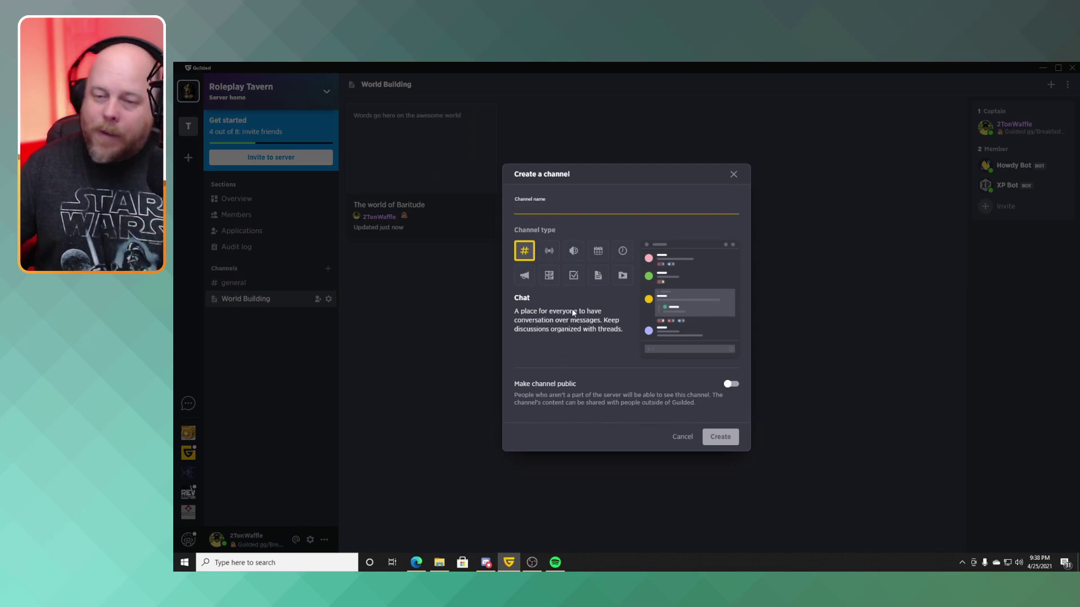
click(628, 287)
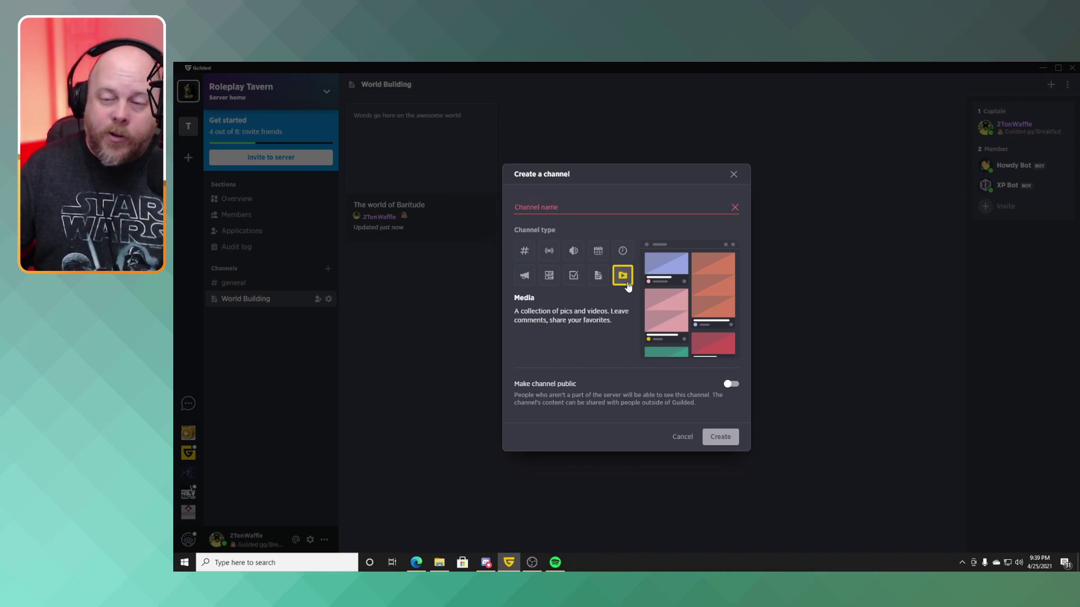
click(529, 207)
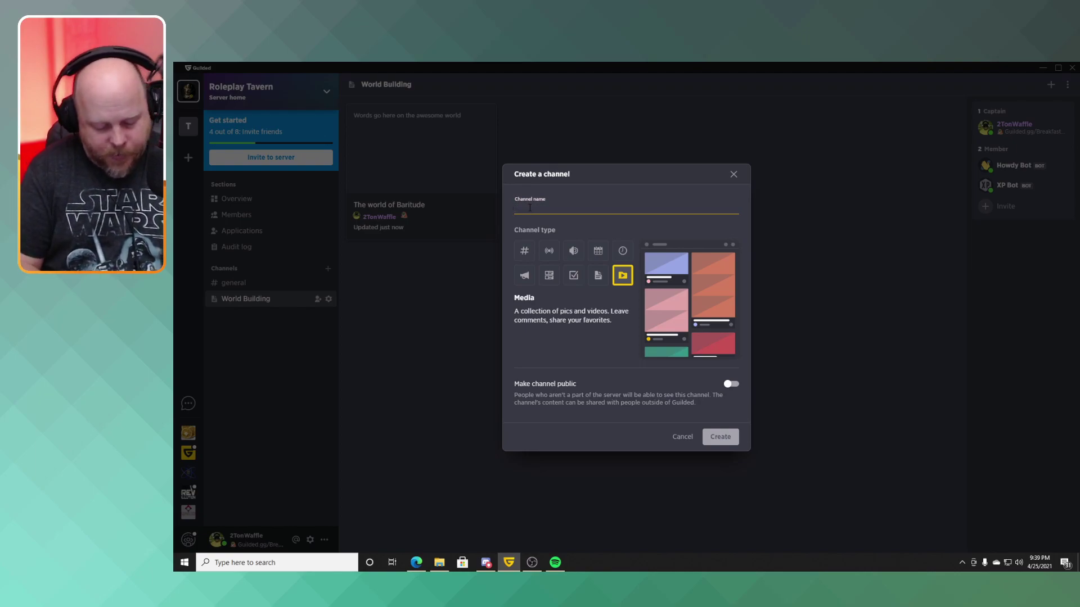
text(Inspir)
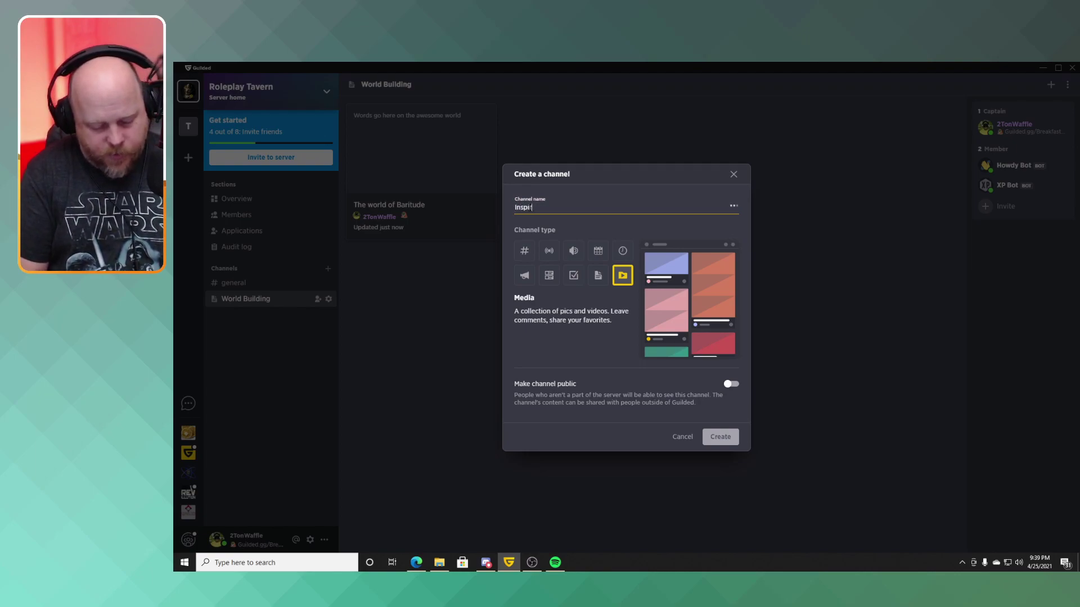
text(ation)
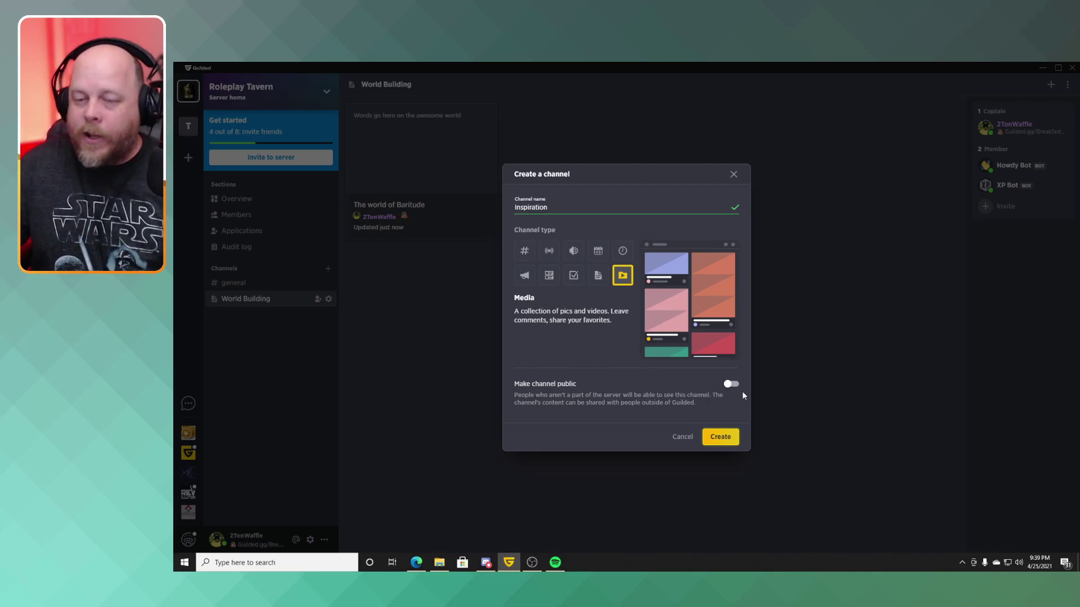
click(723, 438)
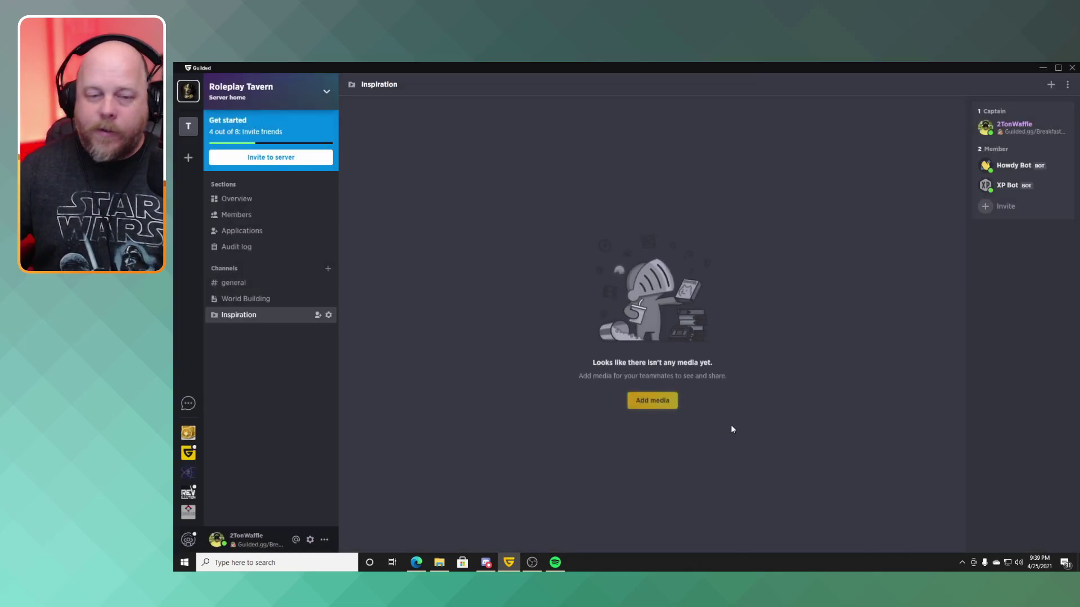
Add the blue Fallout 76 Icon image to the Inspiration channel, keeping the default title and leaving the description and tags empty
click(662, 402)
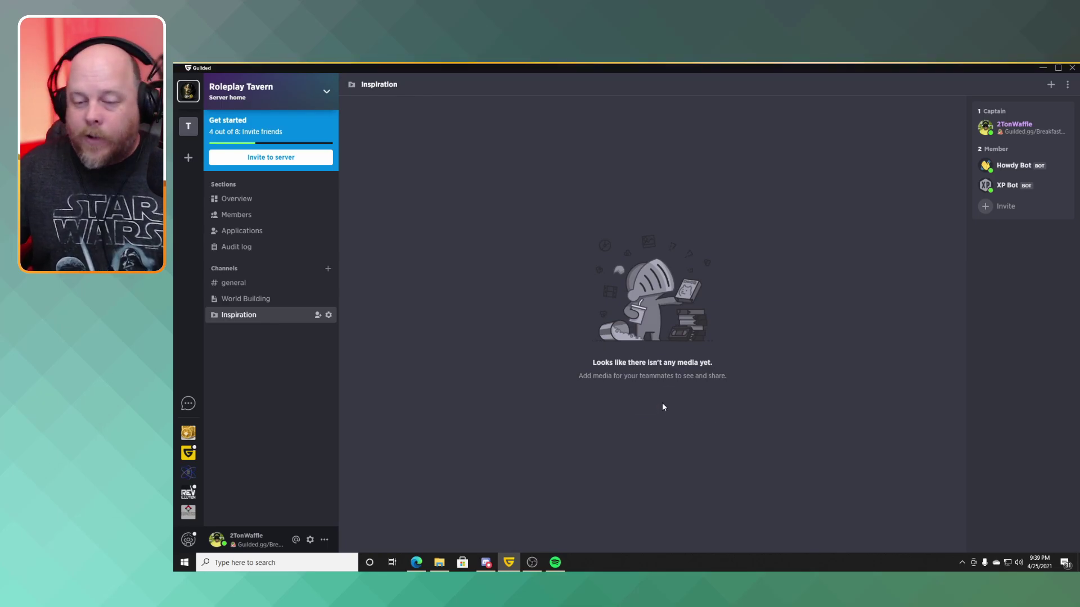
click(616, 332)
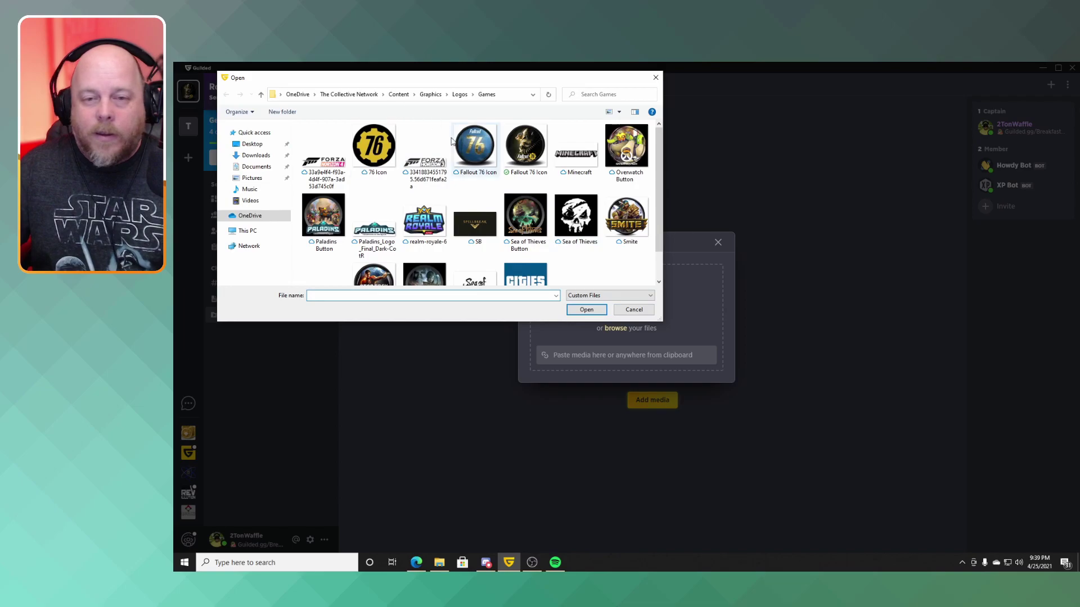
double_click(481, 148)
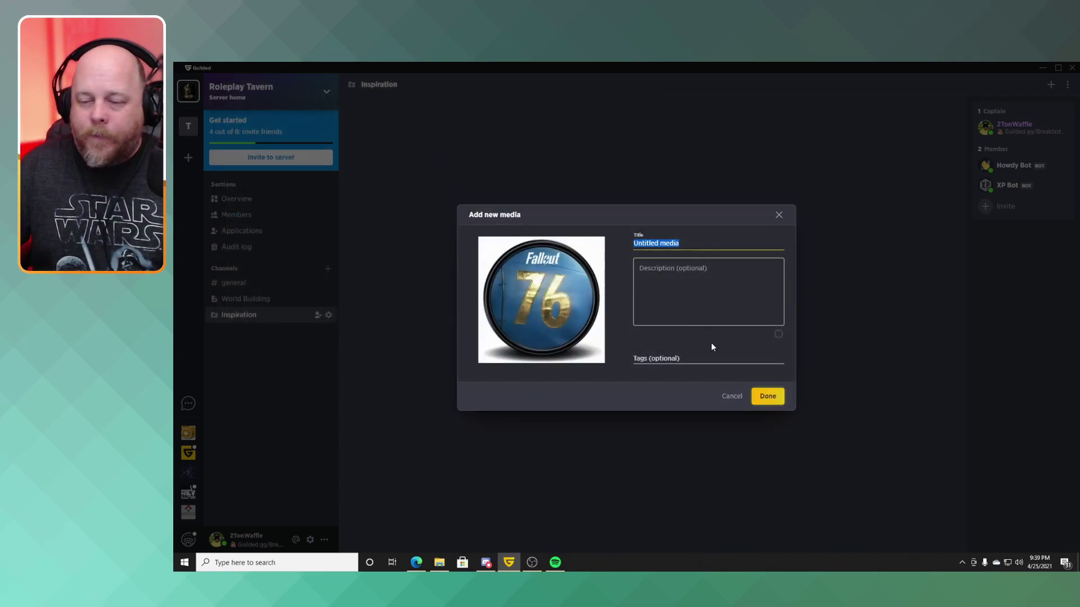
click(690, 300)
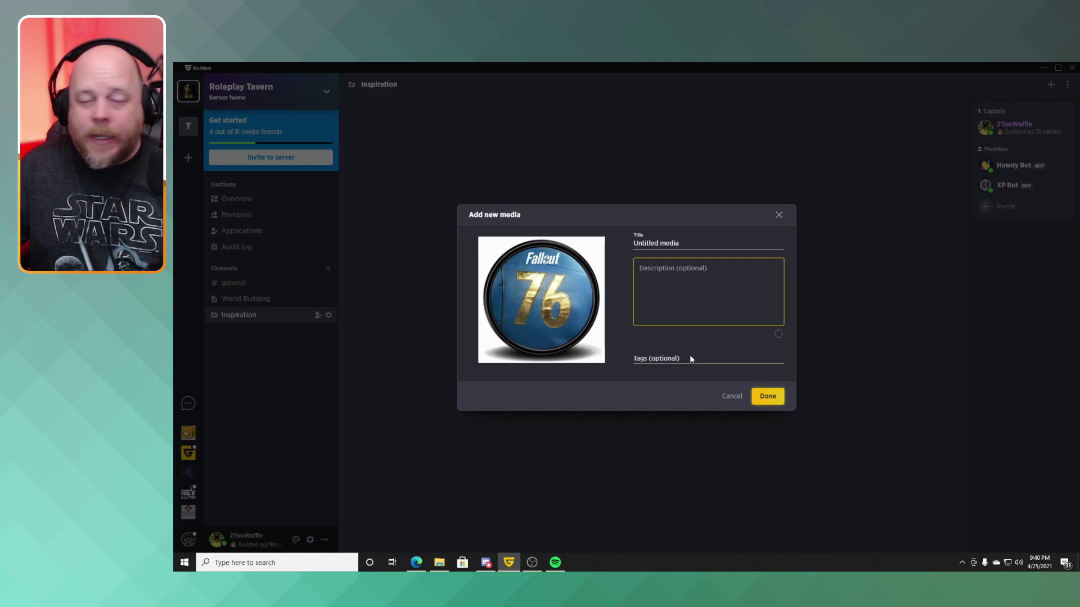
click(768, 397)
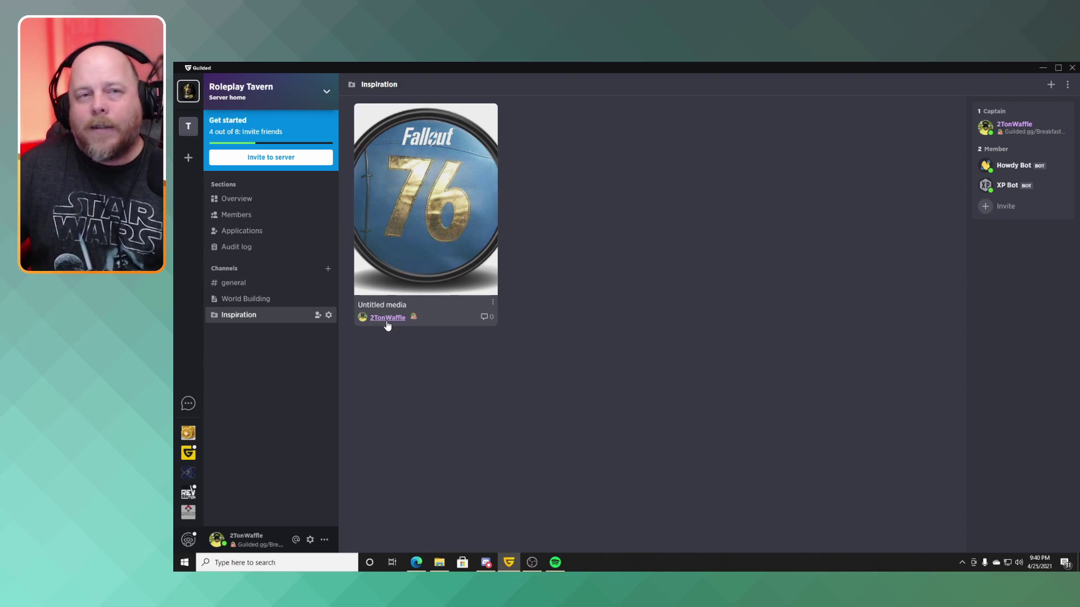
Create a non-public Voice channel named Voicechat in the server home
click(328, 269)
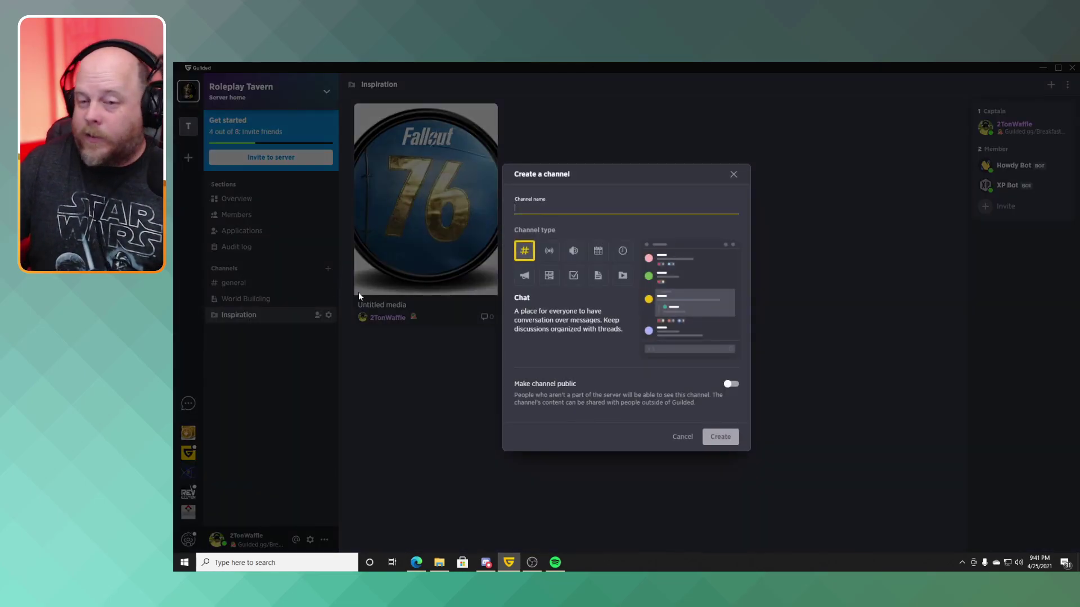
click(571, 255)
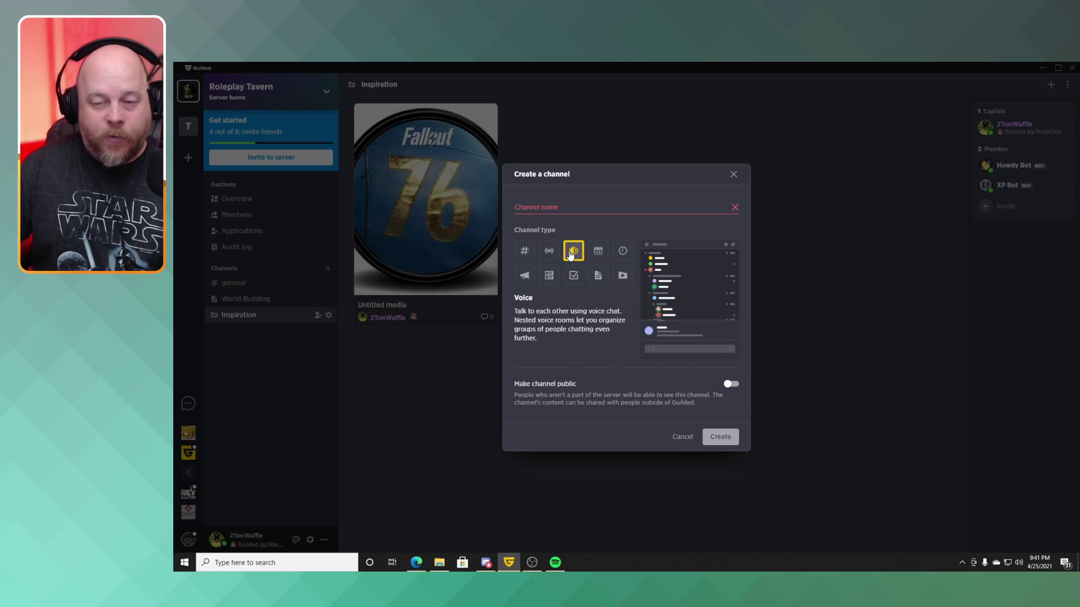
click(560, 205)
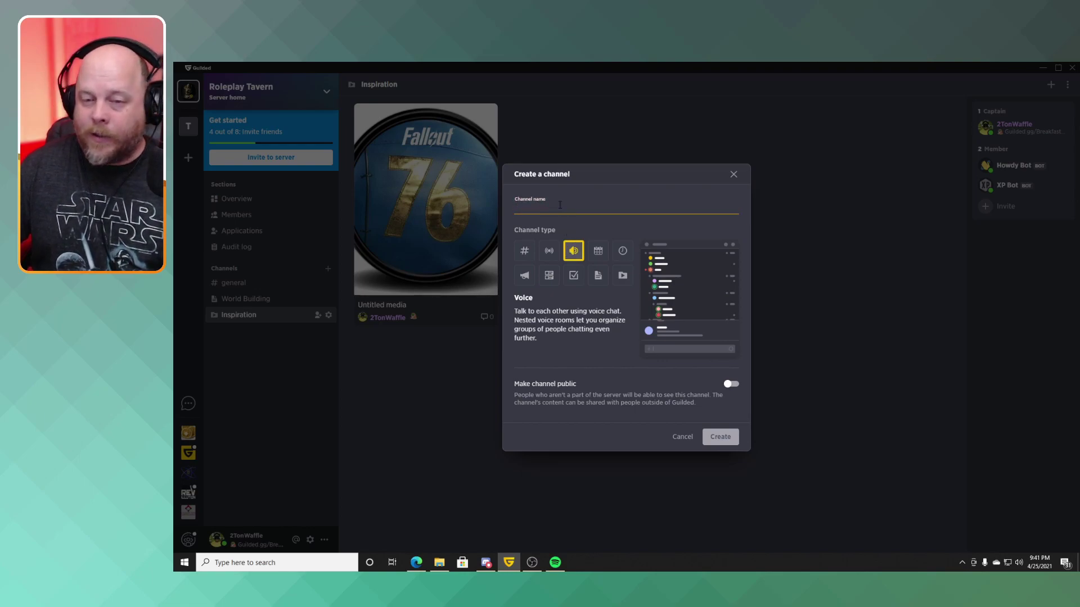
text(Voicechat)
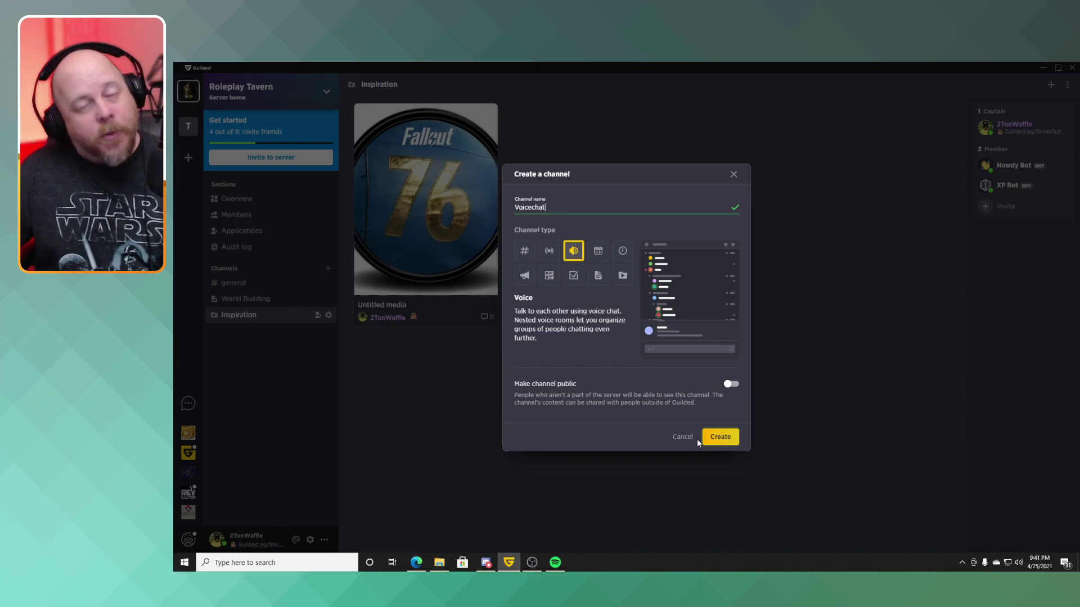
click(716, 444)
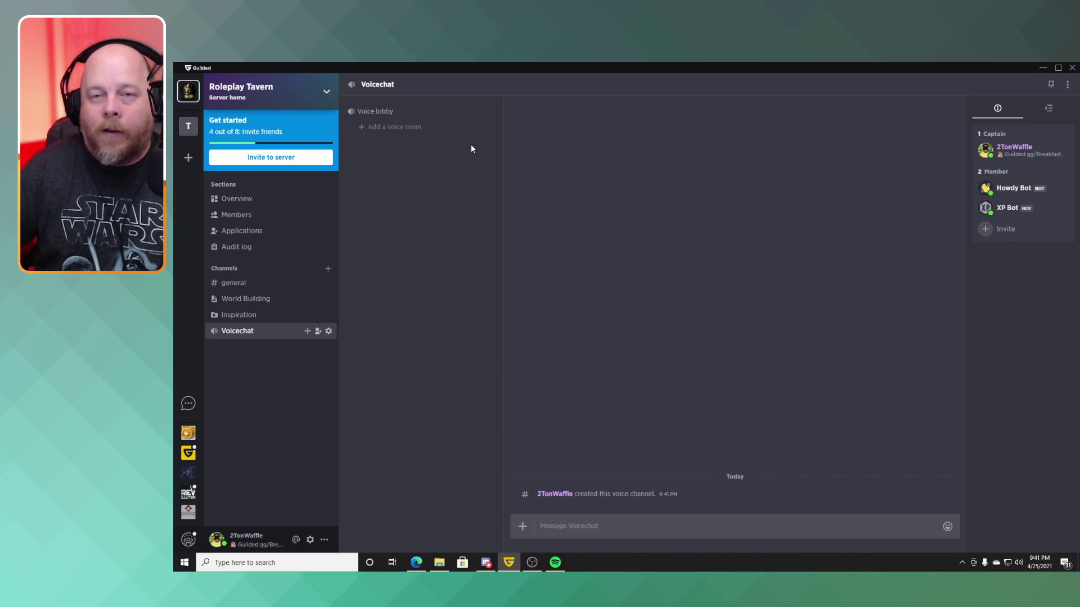
Add two voice rooms named Staff and Idea Board to the Voicechat channel's voice lobby
click(389, 127)
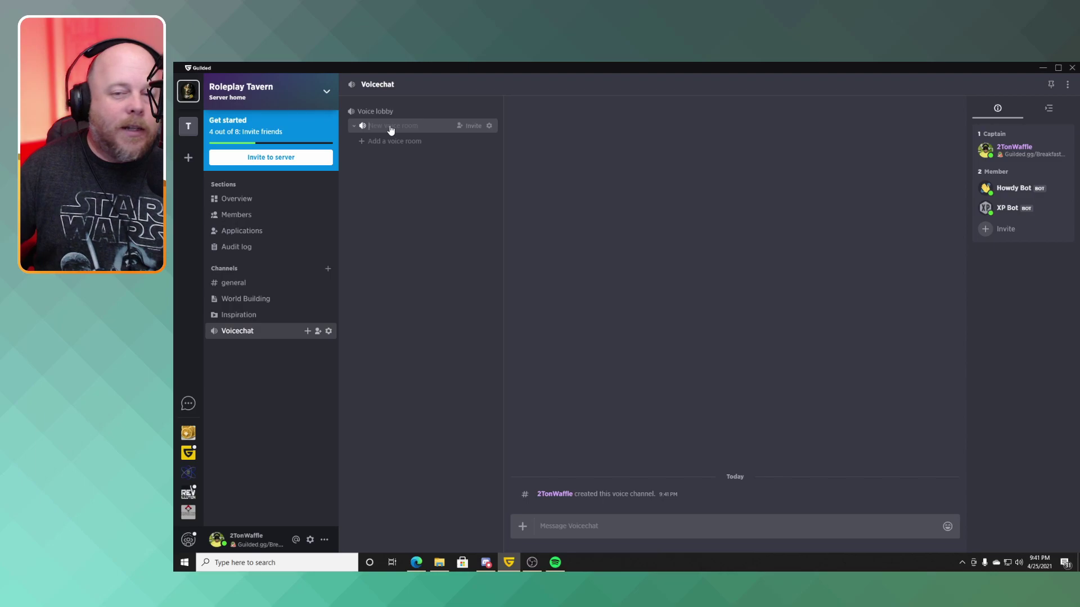
text(S)
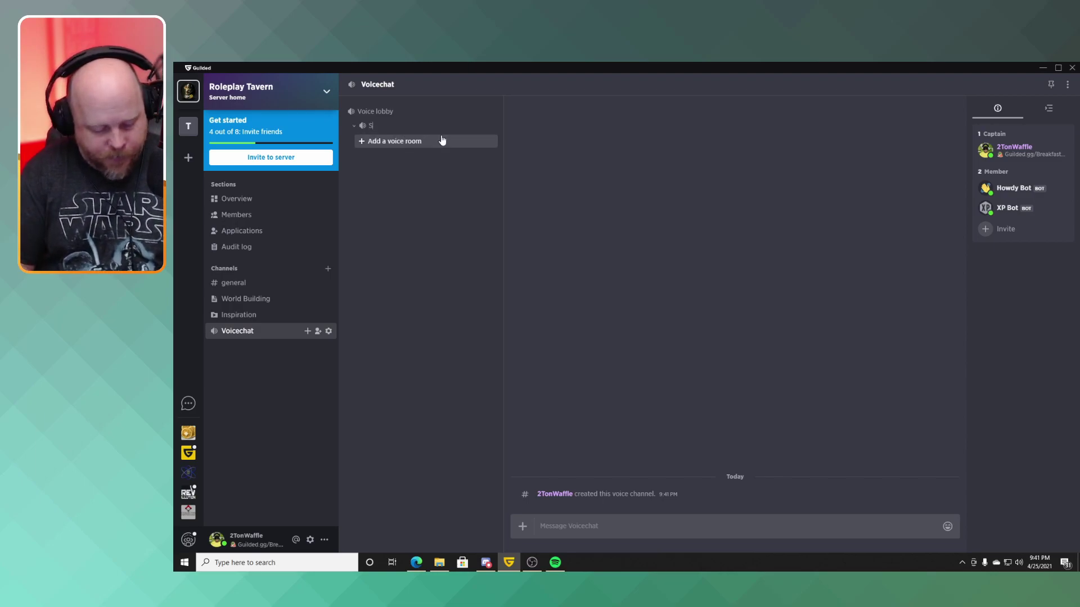
text(tadf)
text(ff)
click(408, 147)
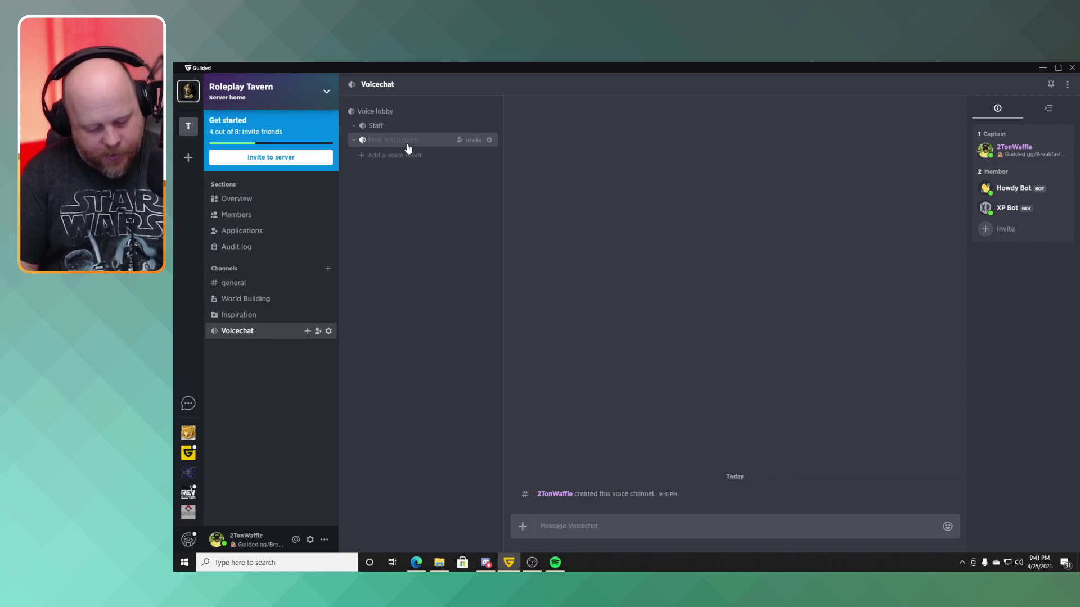
text(Idea Board)
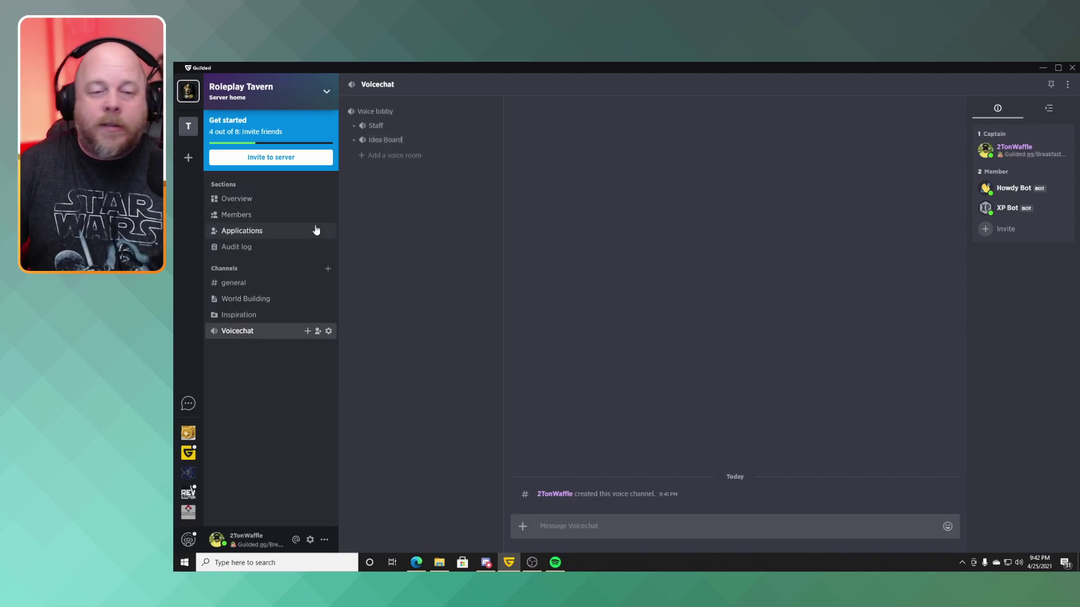
Rename the Tavern group's general chat channel as "Bartender Louie", save the change and close the channel settings
click(188, 125)
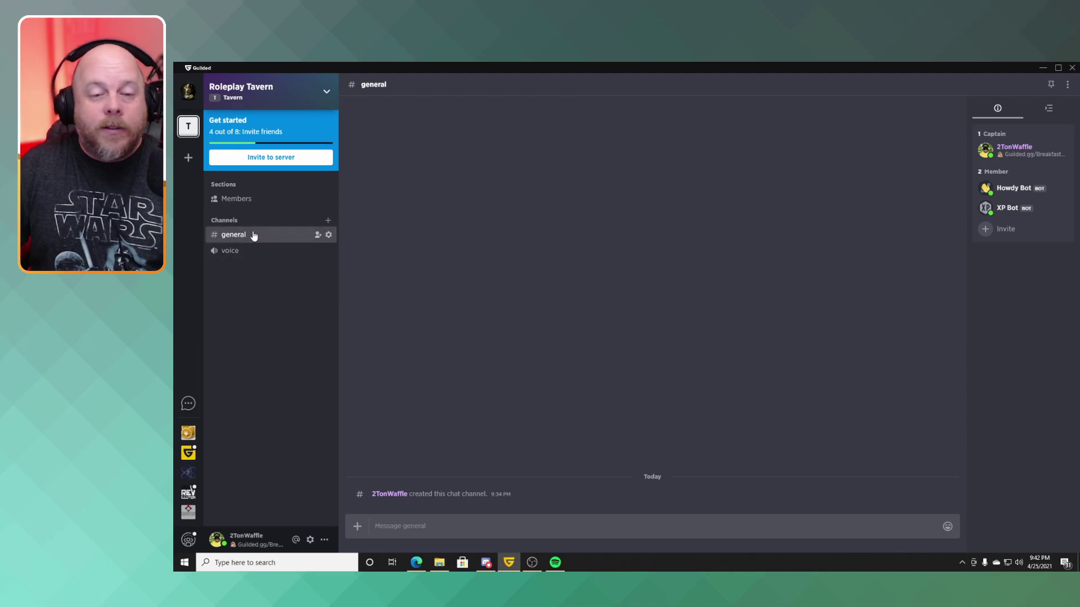
click(329, 235)
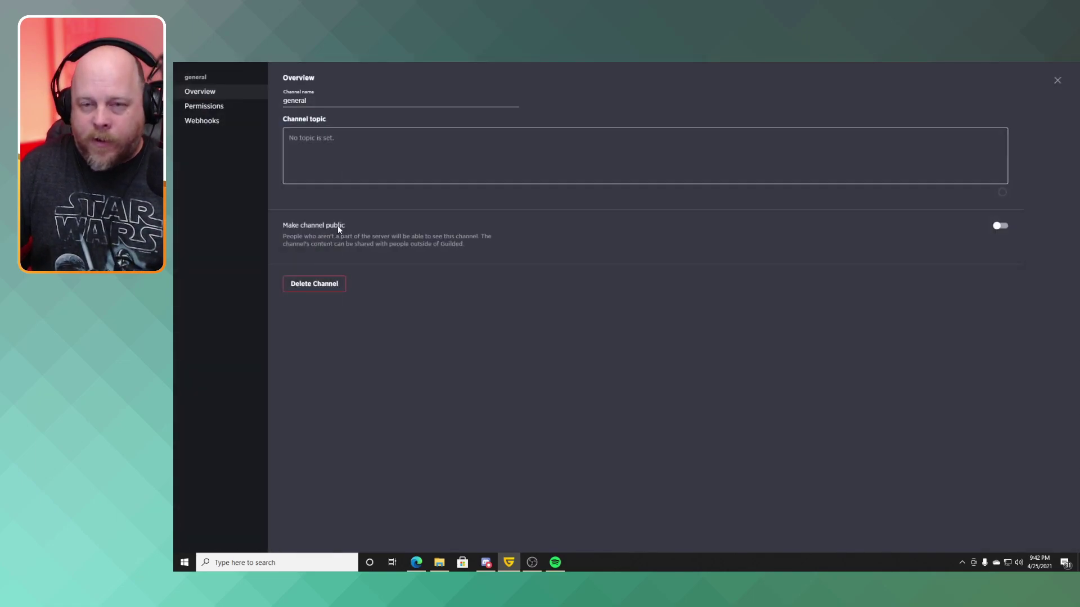
double_click(314, 104)
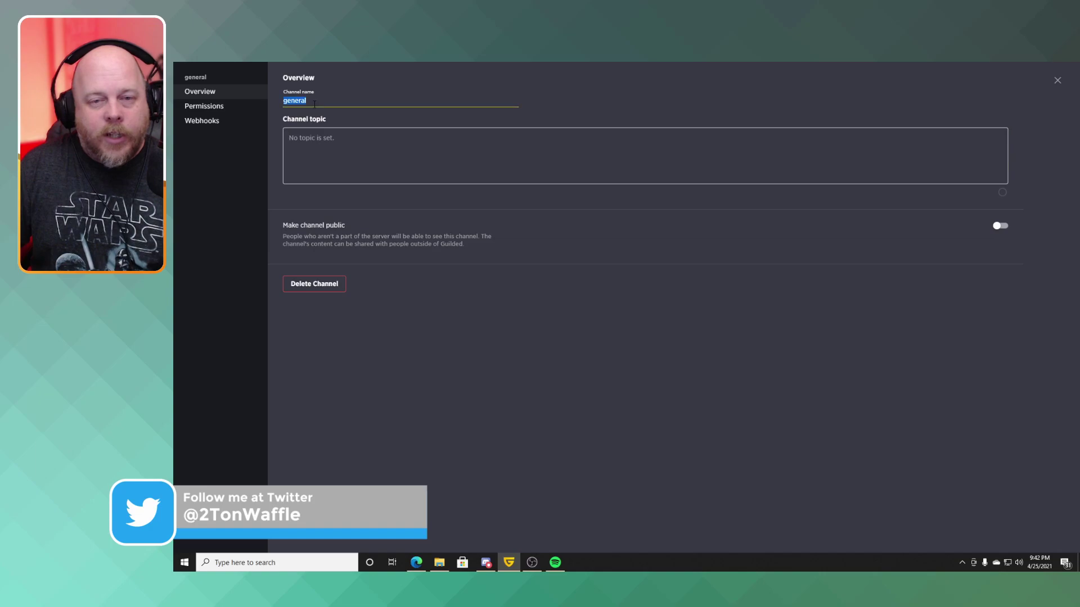
text(Ba)
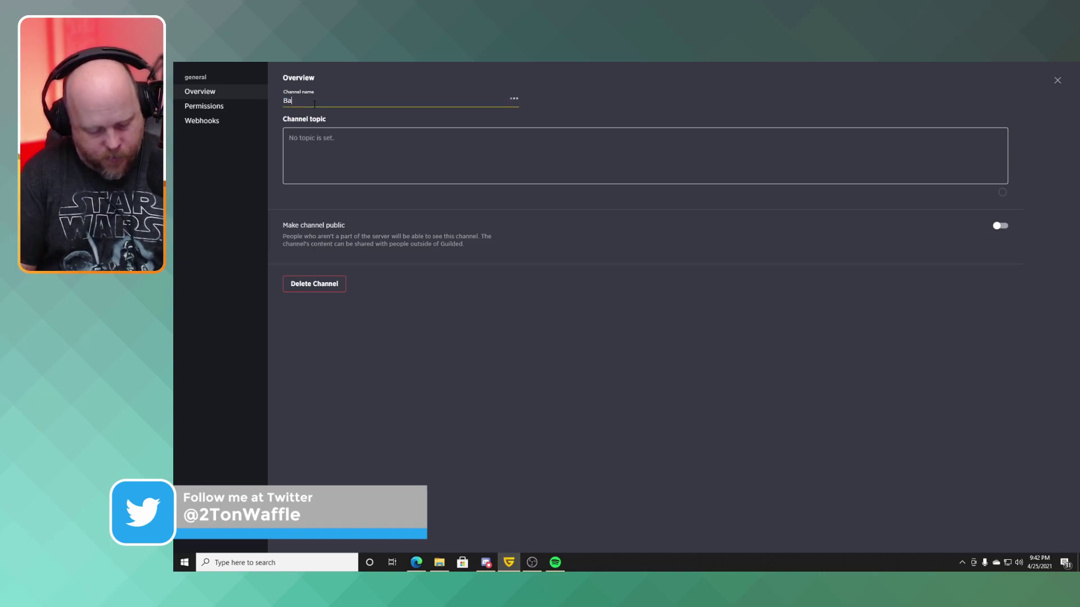
text(rtender L)
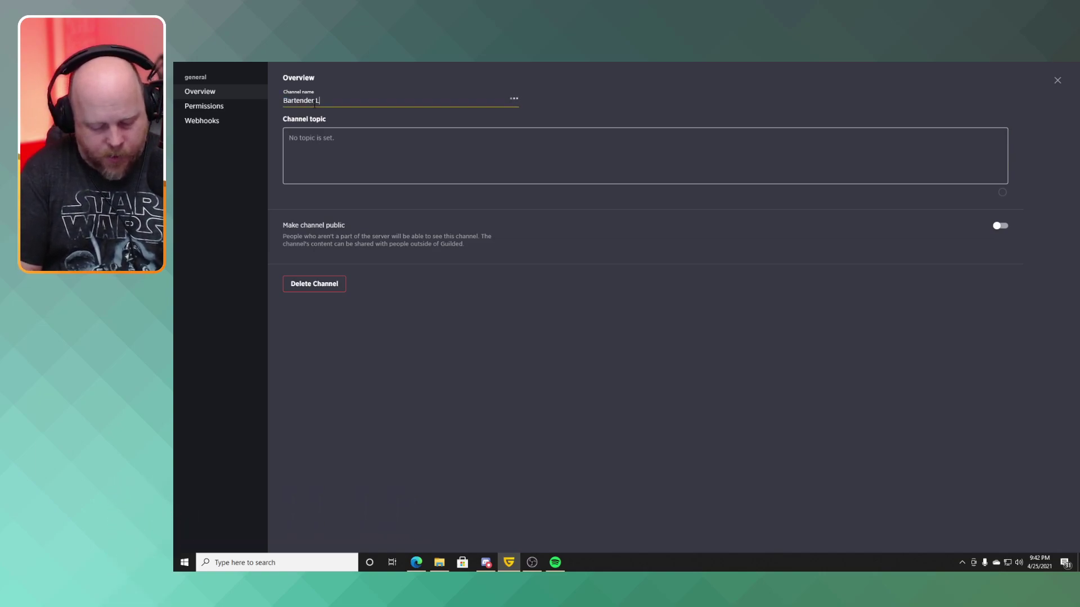
text(ouie)
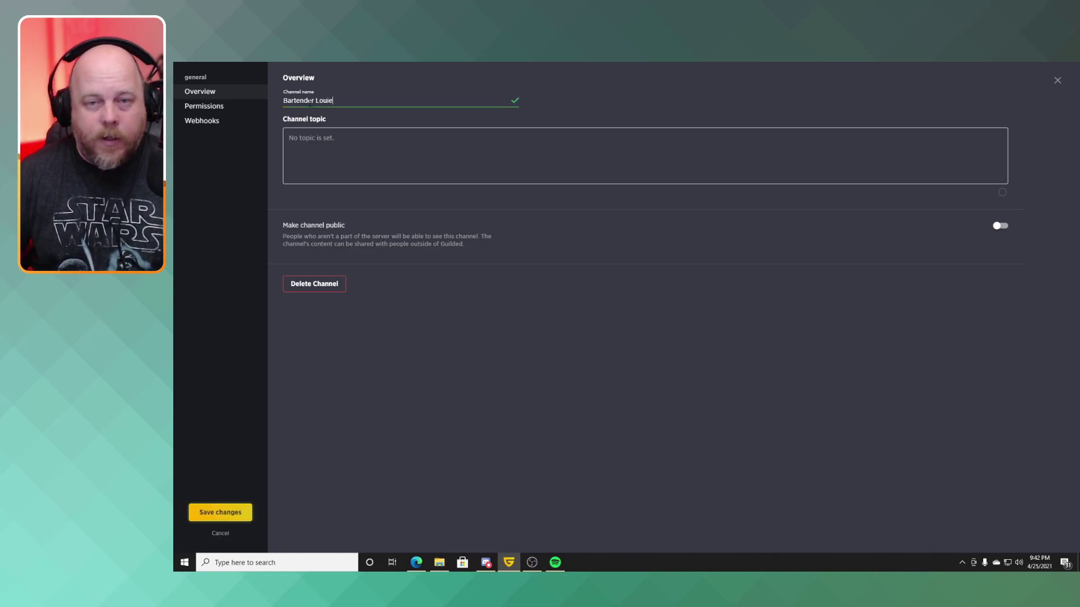
click(243, 514)
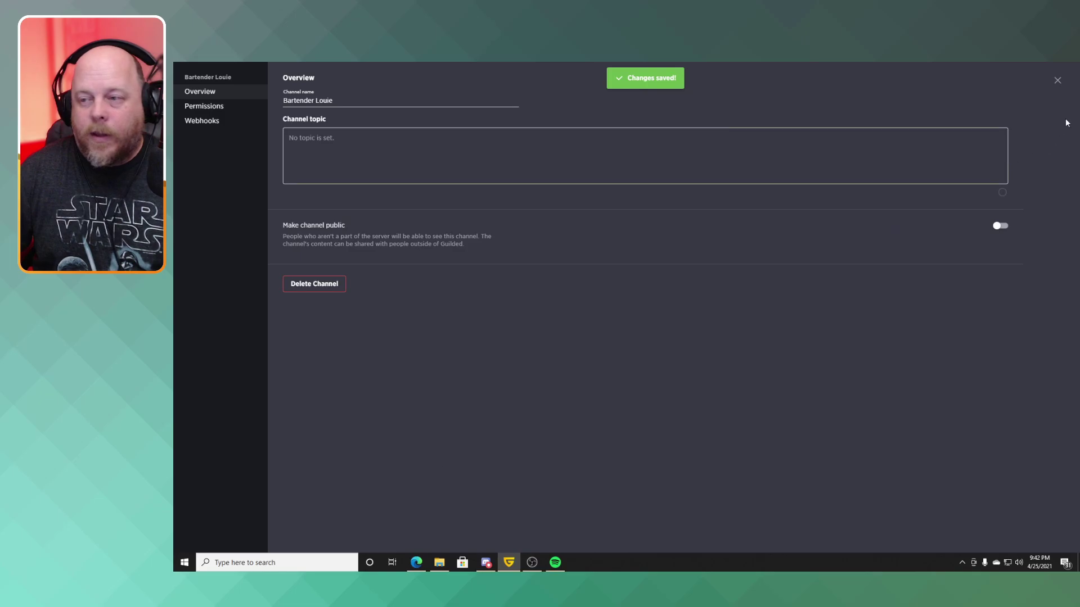
click(1058, 81)
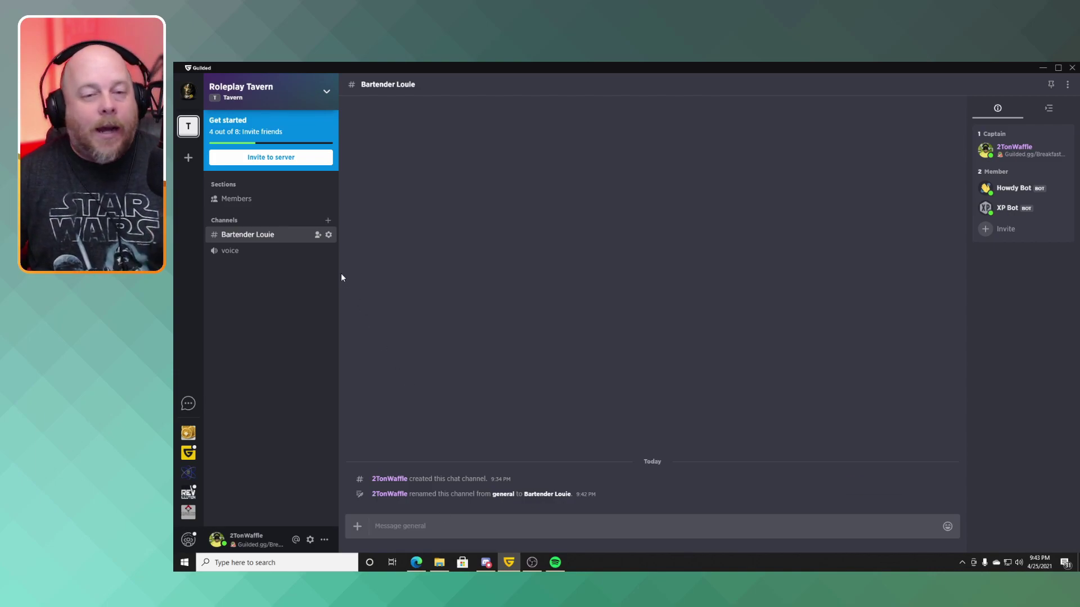
Create a non-public Calendar channel named Calendar in the Roleplay Tavern server home
click(188, 91)
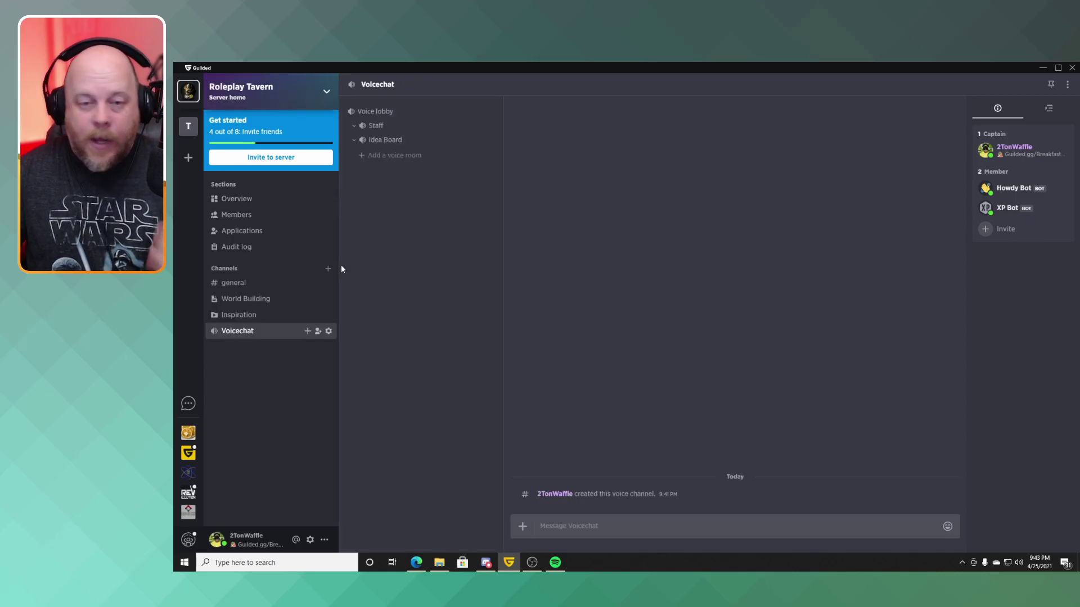
click(327, 270)
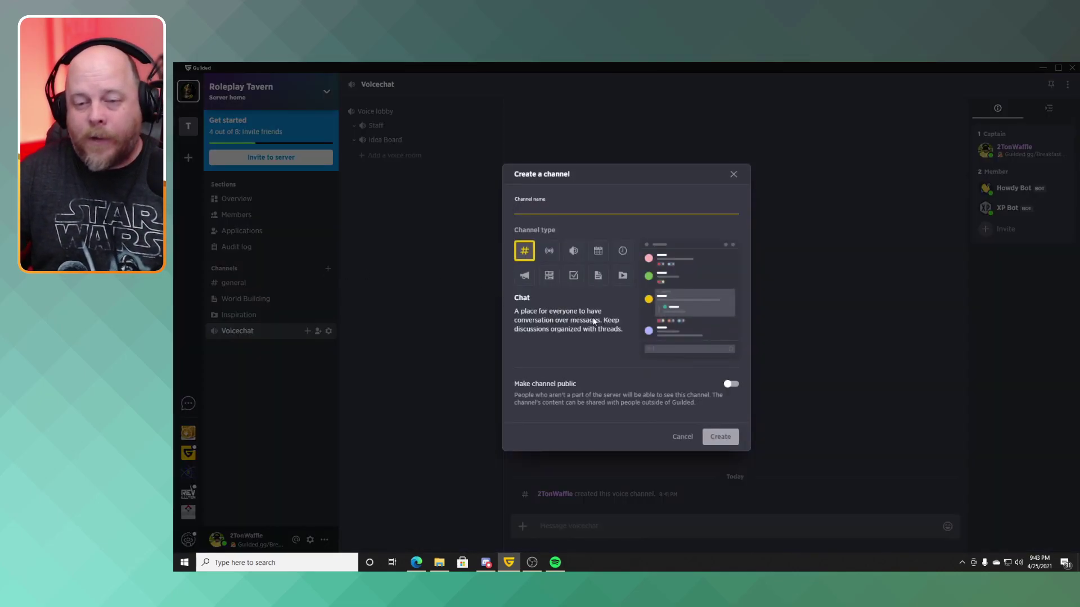
mouse_move(599, 252)
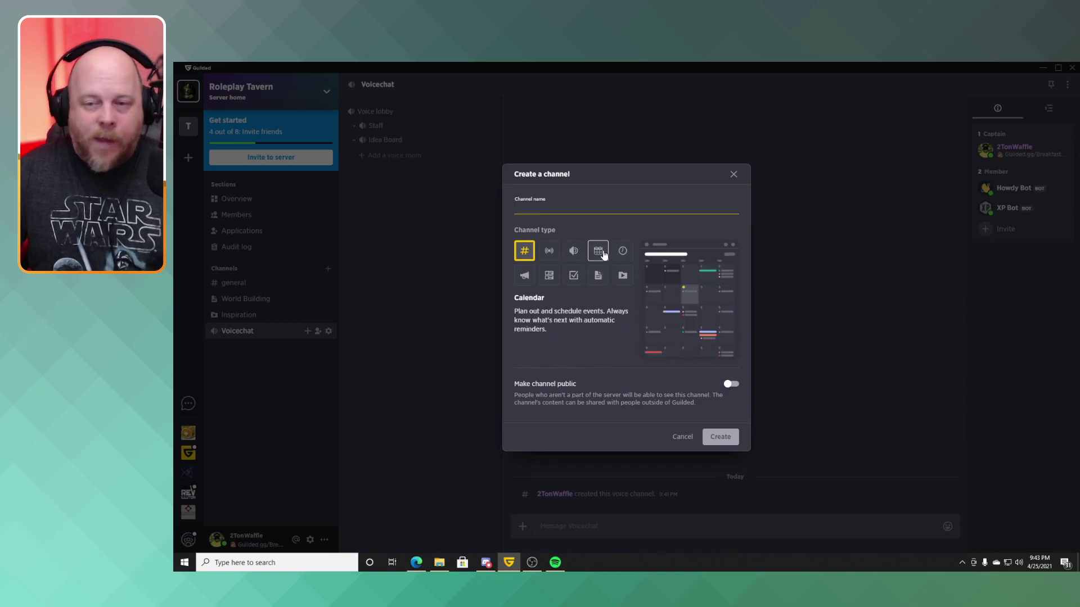
click(603, 254)
click(584, 205)
text(Calendar)
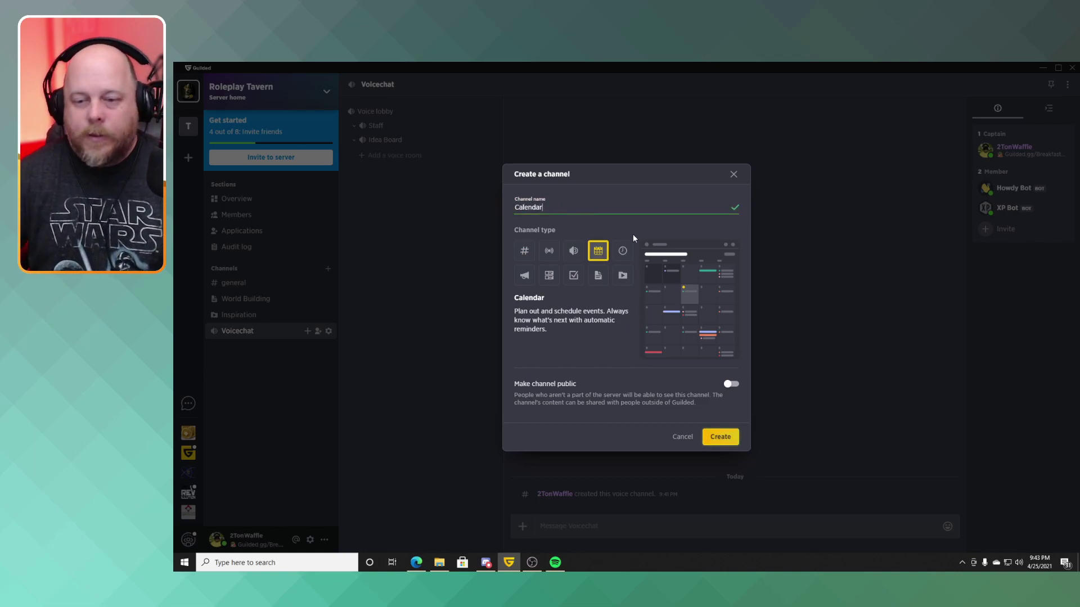
click(719, 443)
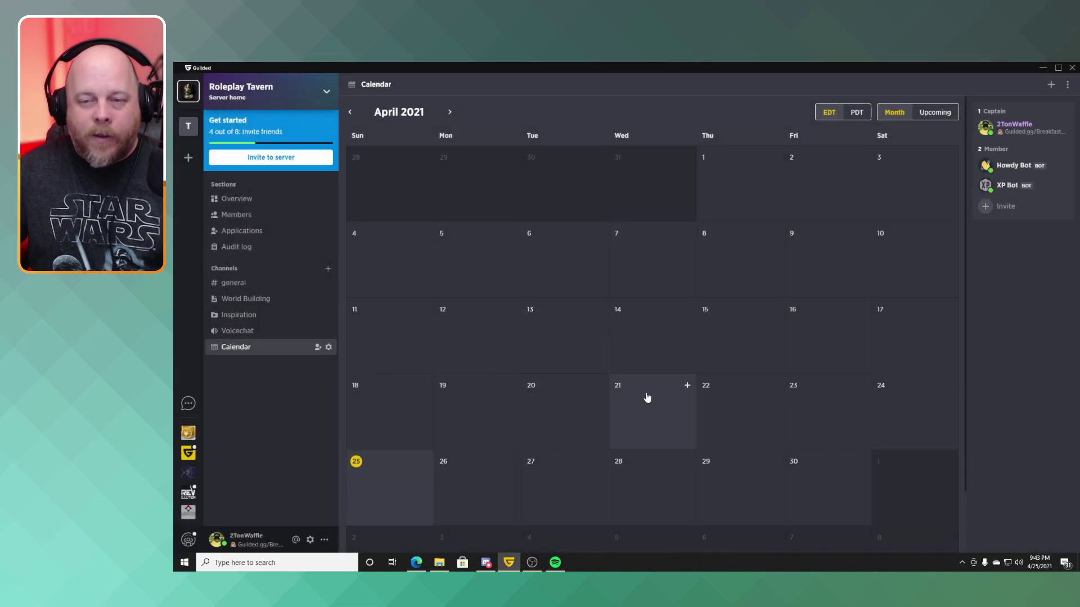
Create a one-time calendar event named "Raid of Zanzar" on April 29 2021, keeping the default 10:00 PM to 11:00 PM time
click(648, 478)
text(Raid of Zanza)
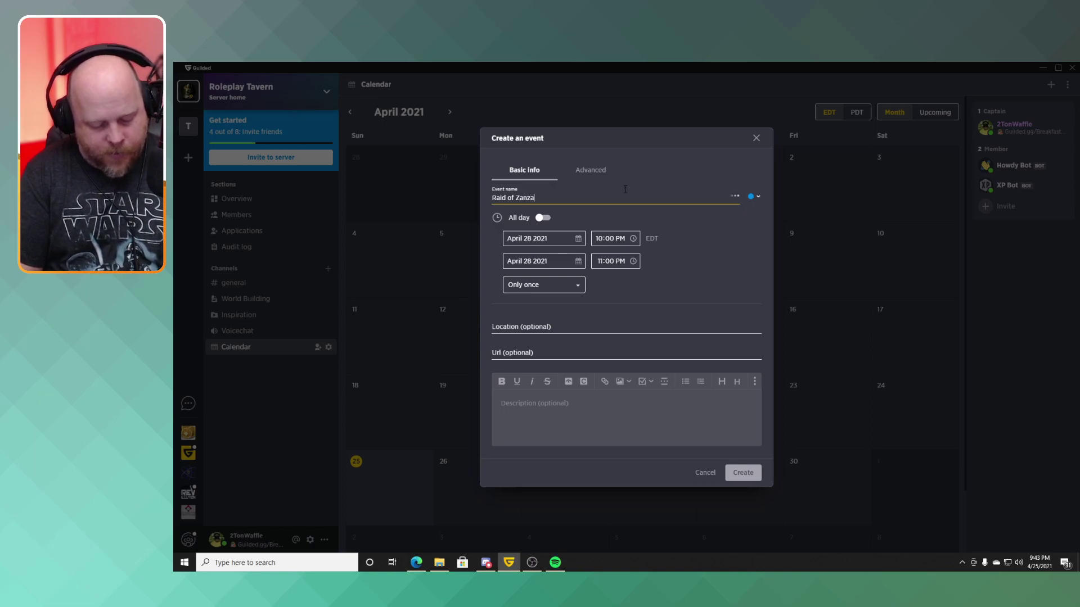
text(r)
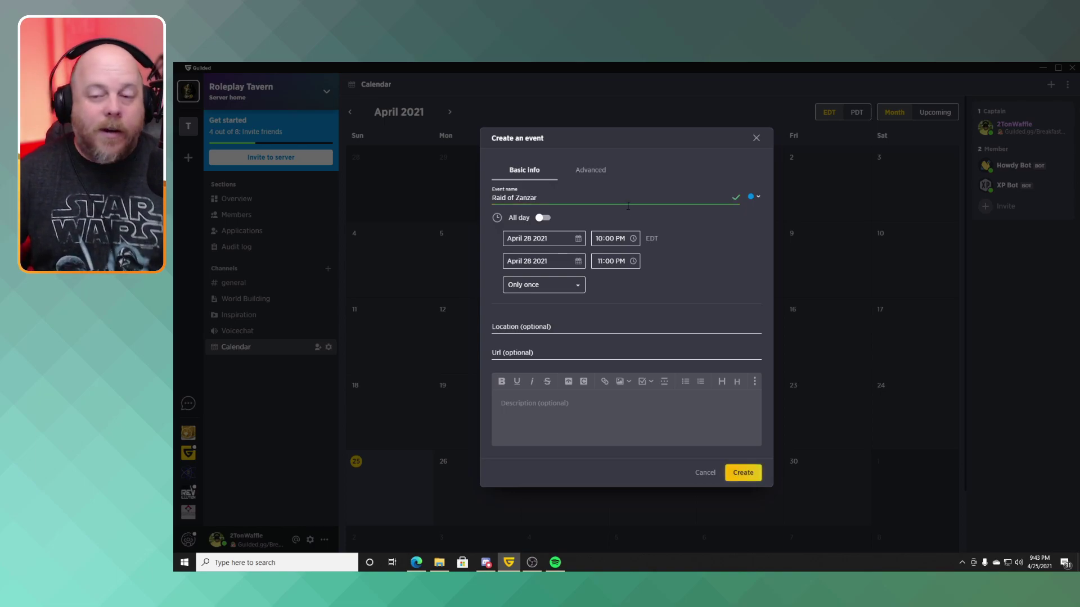
click(564, 243)
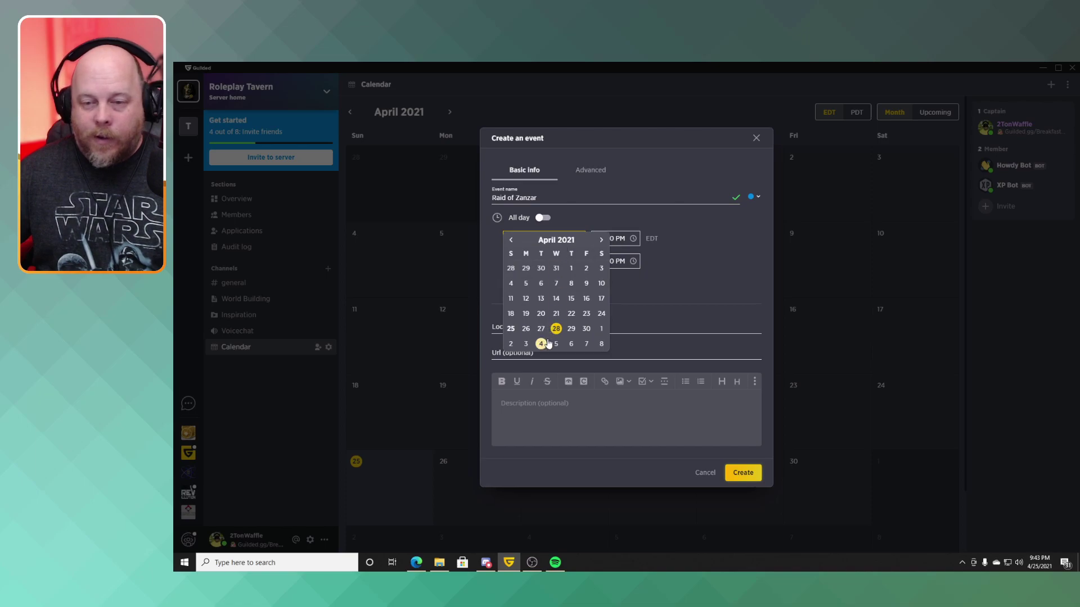
click(571, 328)
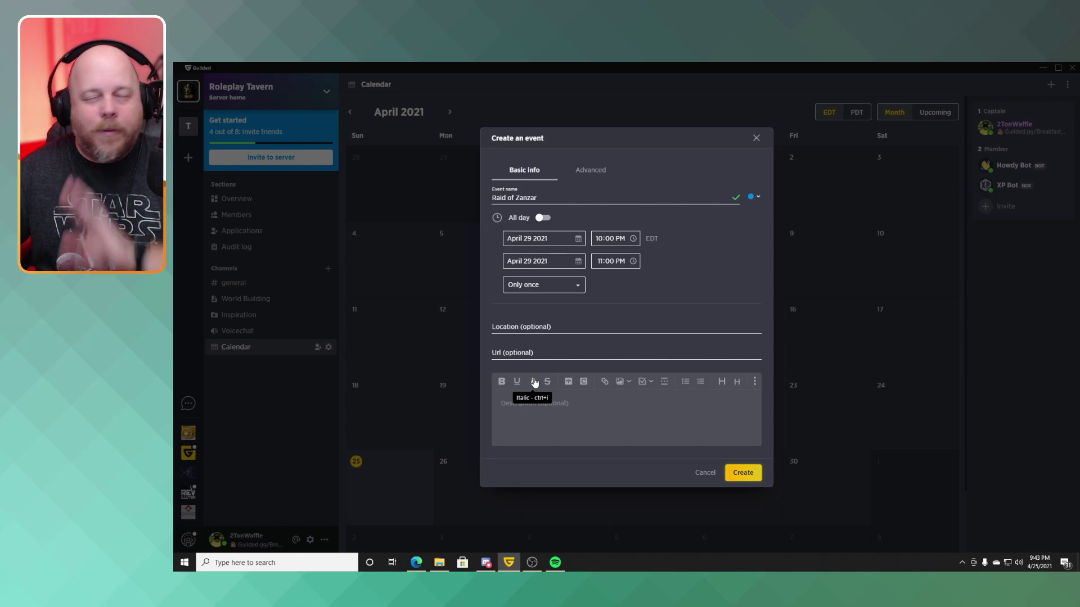
click(742, 472)
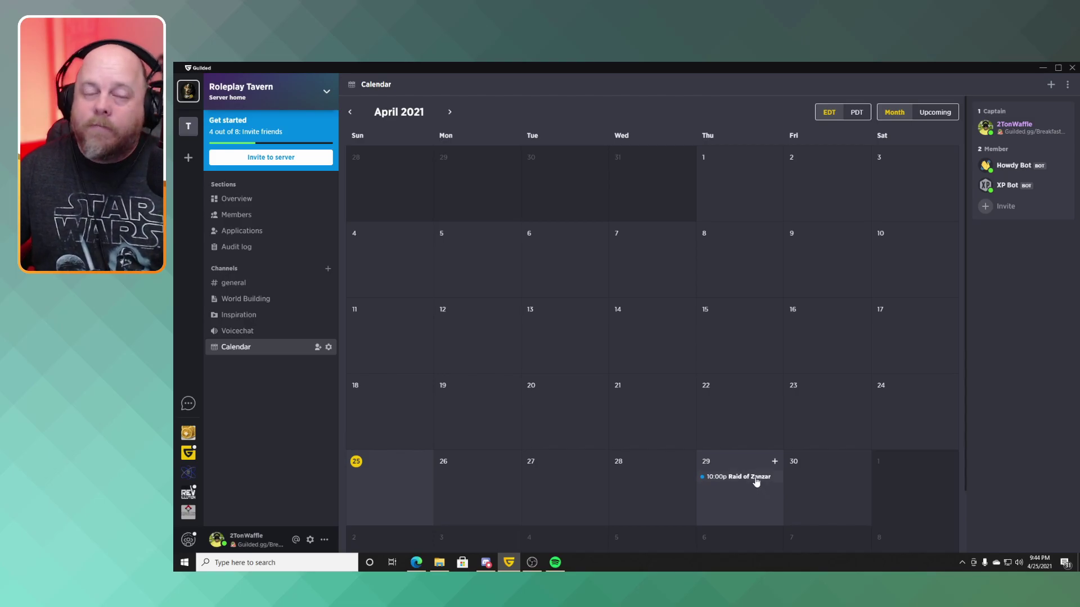
Create a non-public Scheduling channel named Schedule in the server home
click(329, 269)
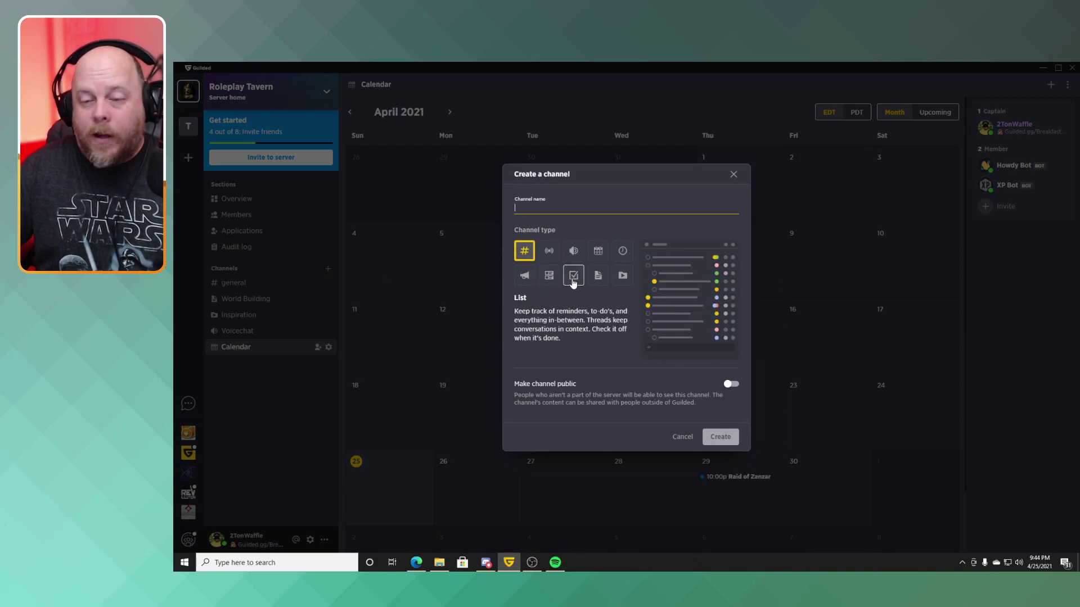
click(619, 257)
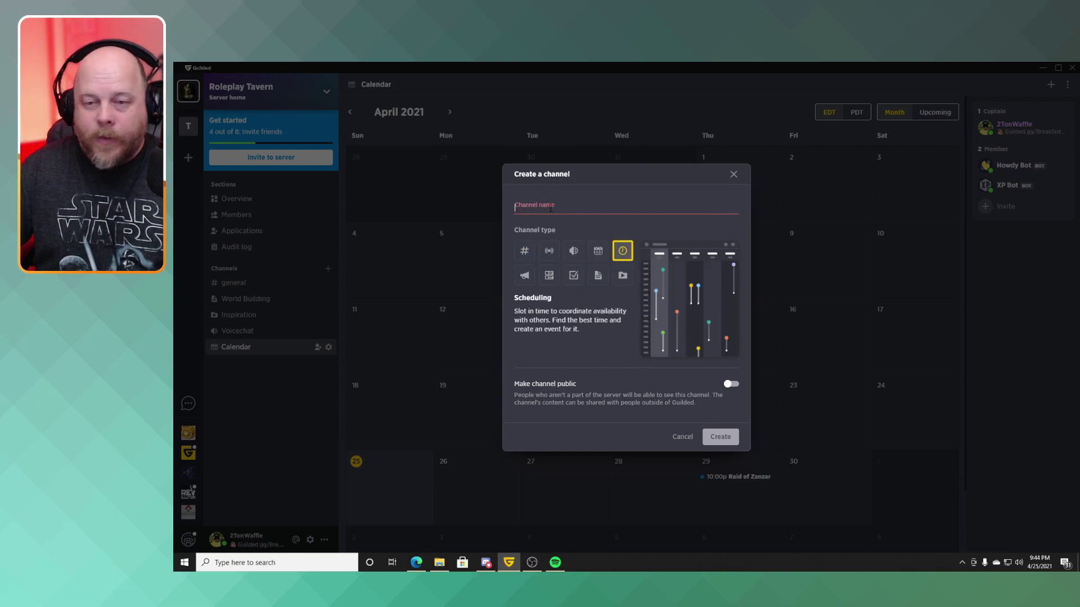
text(Sche)
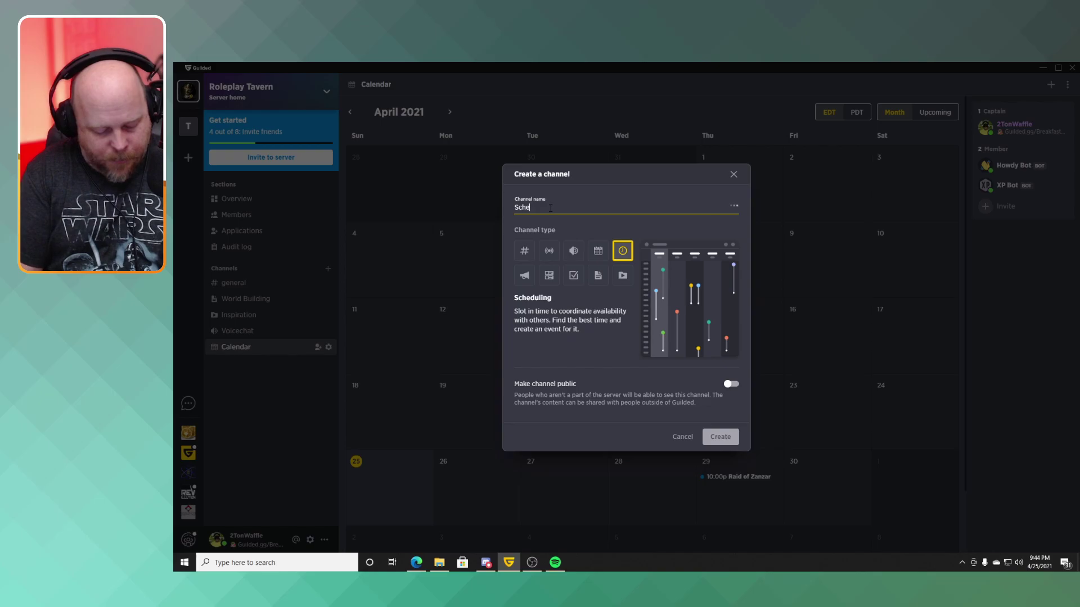
text(dule)
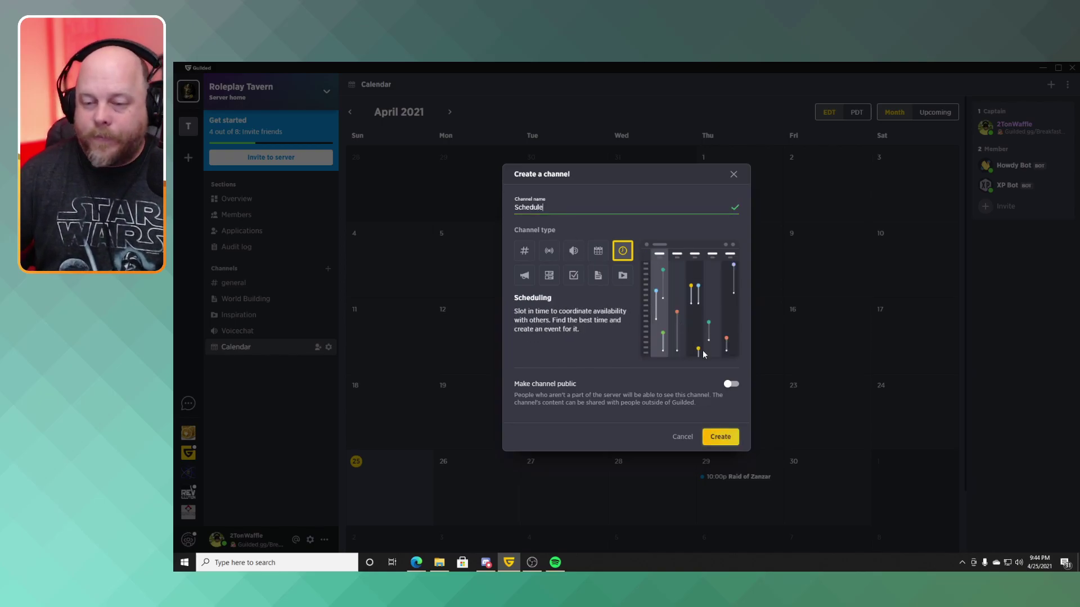
click(721, 437)
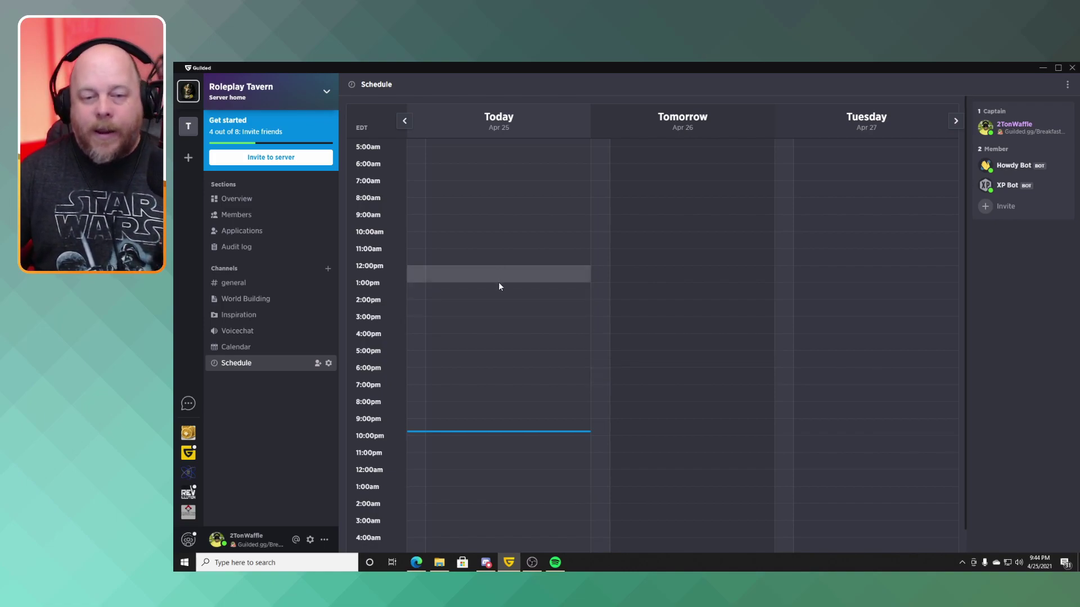
Mark availability for today, Apr 25, from about 11:30 am to 6:00 pm in the Schedule channel
mouse_move(419, 257)
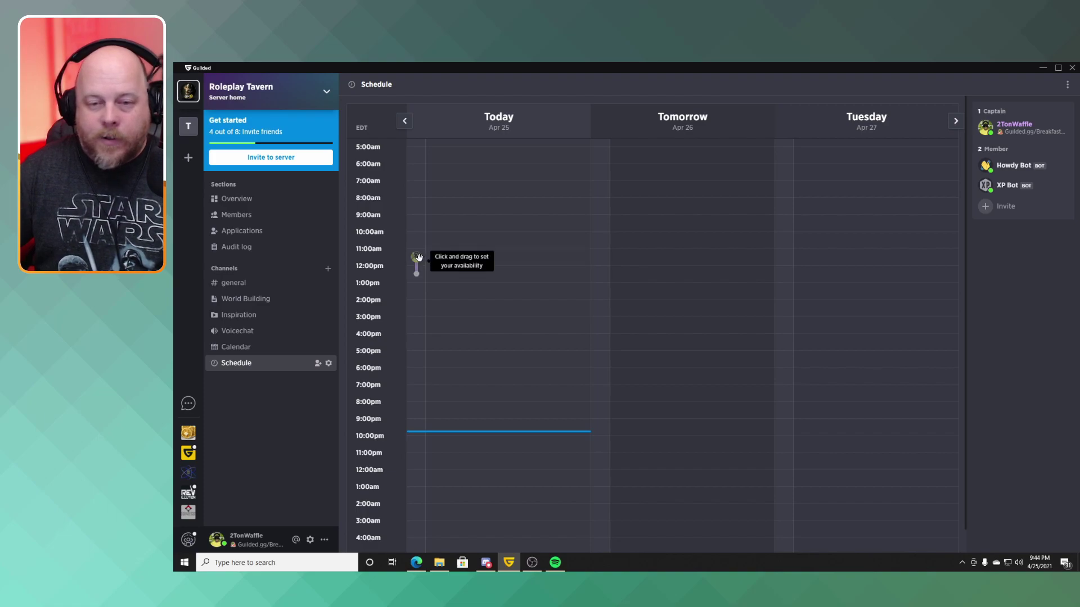
drag(419, 257, 417, 366)
mouse_move(463, 328)
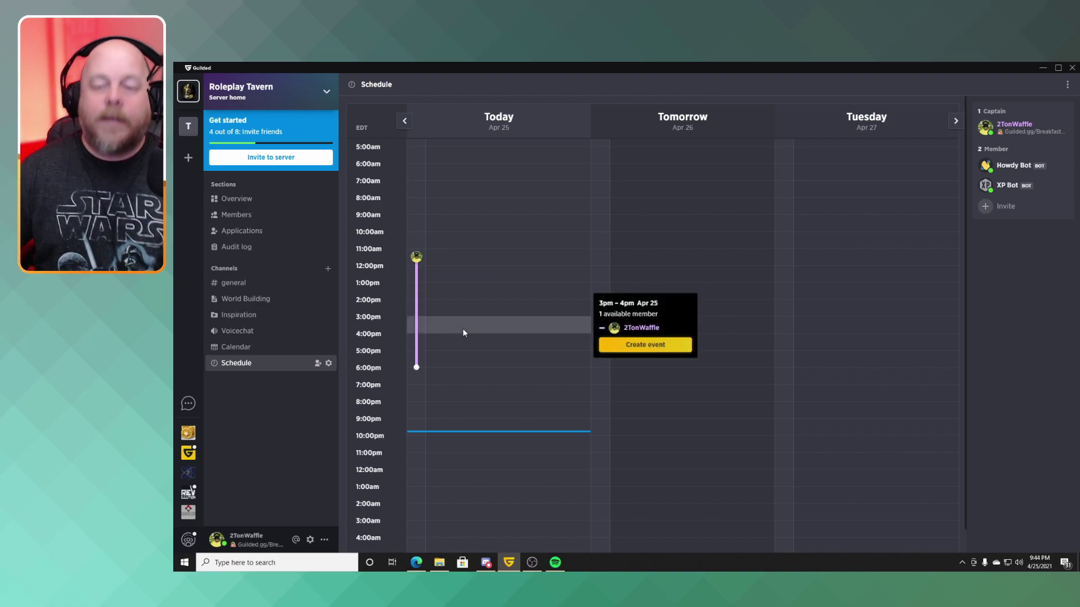
mouse_move(602, 257)
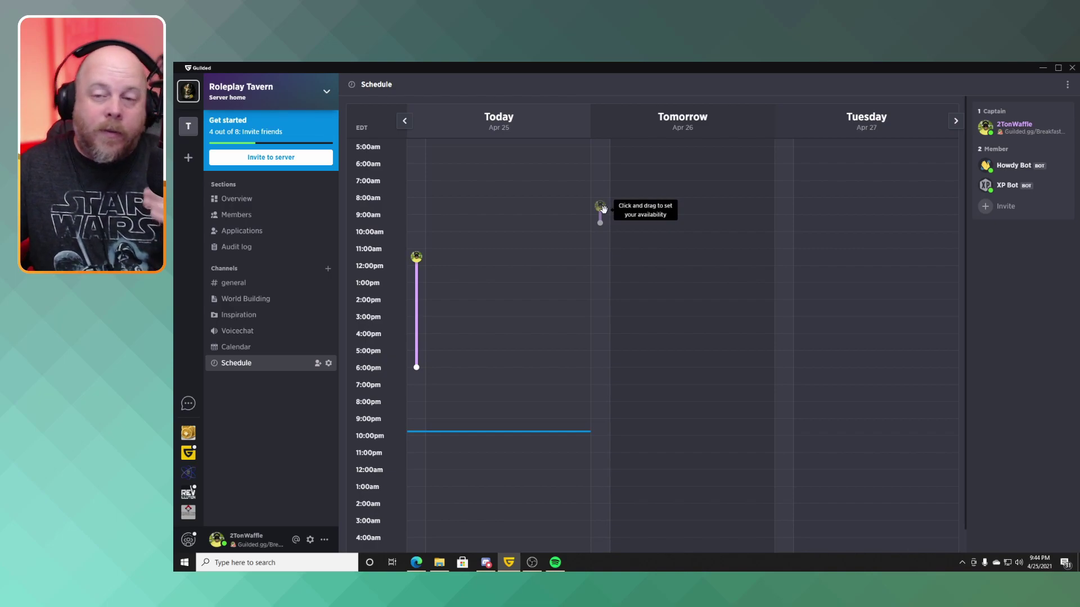
Mark availability for tomorrow, Apr 26, from about 8:30 am to 11:00 pm in the Schedule channel
drag(600, 207, 600, 452)
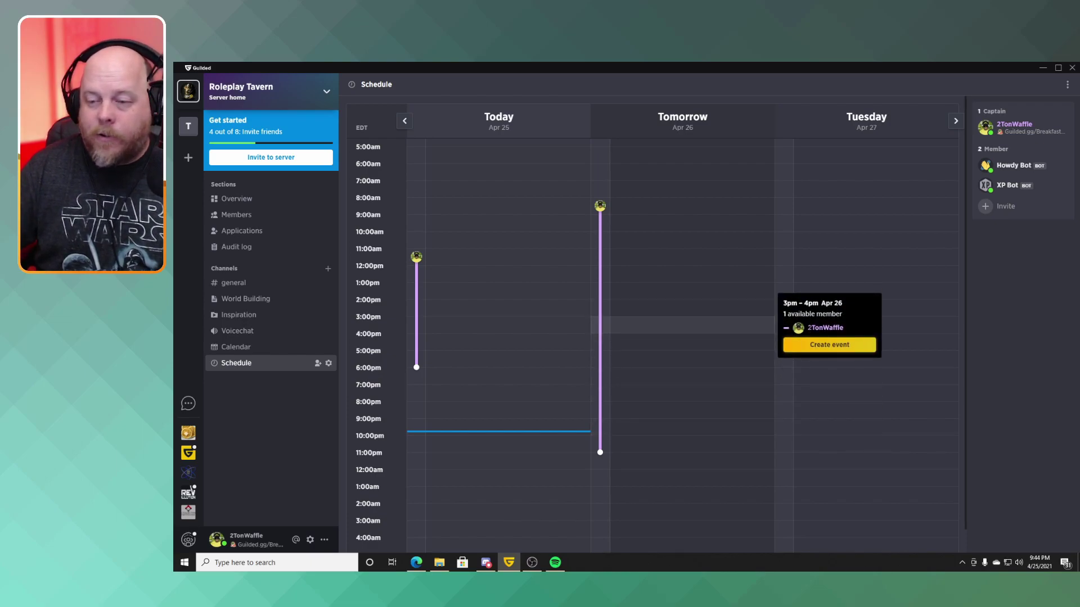
From the 3pm to 4pm slot on Apr 26, create a one-time red event named "New Event" in the Calendar channel and return to the month view
click(811, 349)
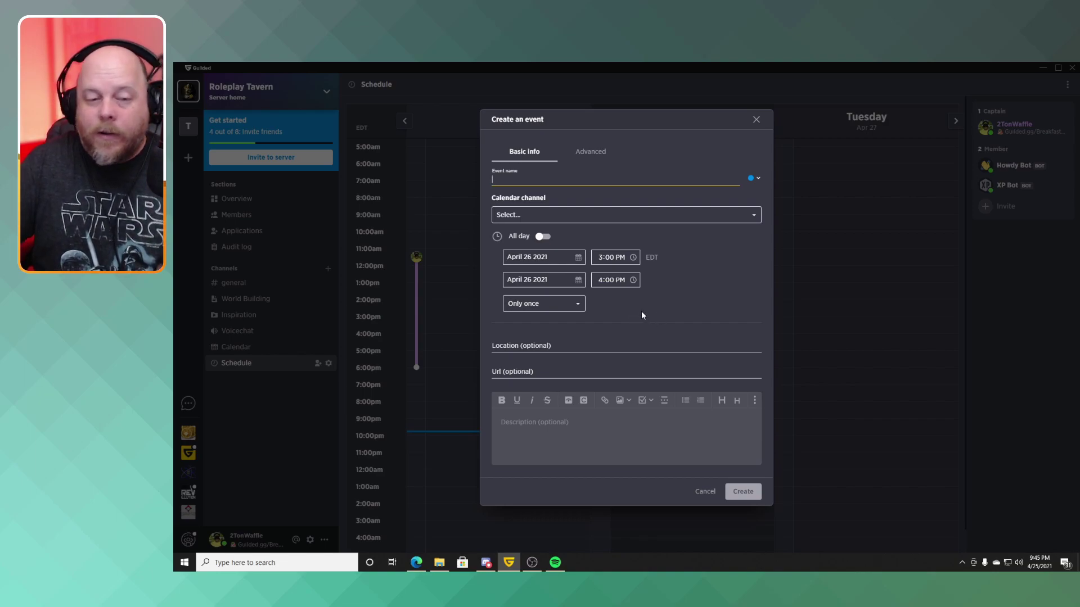
click(754, 178)
click(754, 201)
click(563, 181)
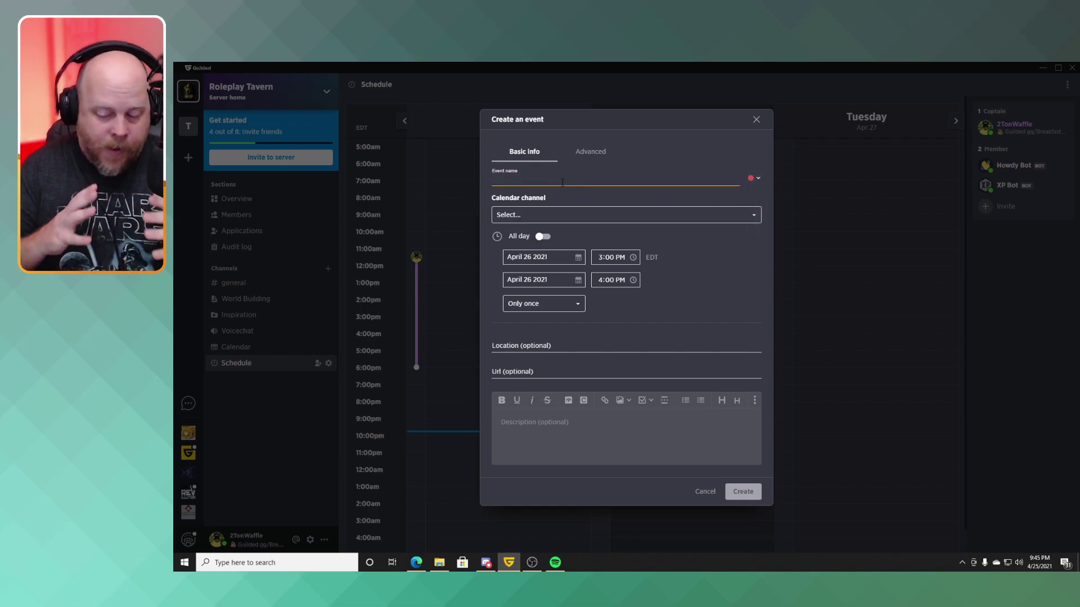
text(New)
text(ent)
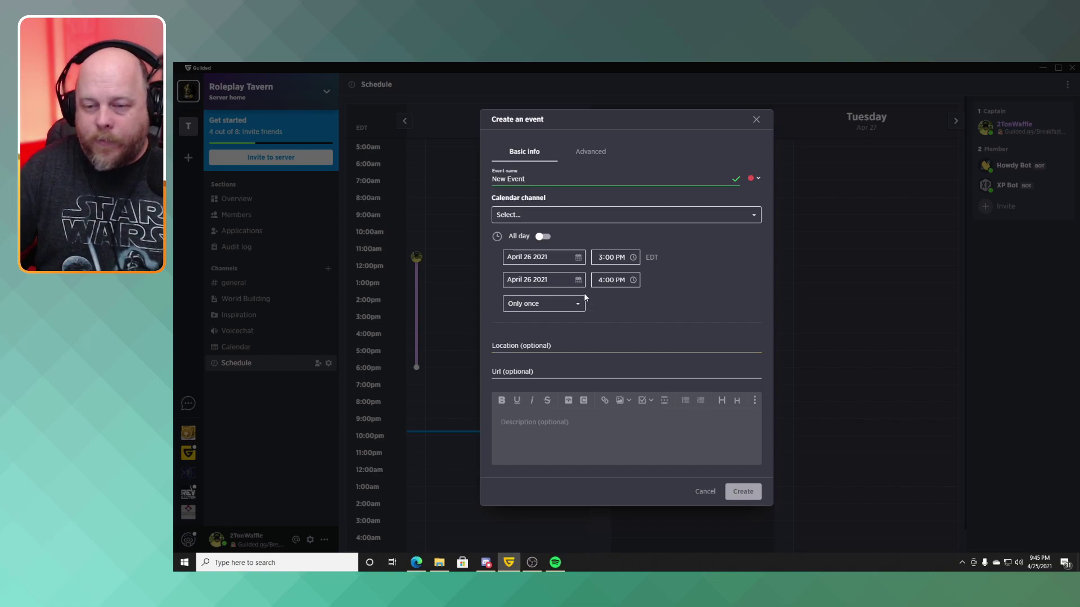
click(530, 215)
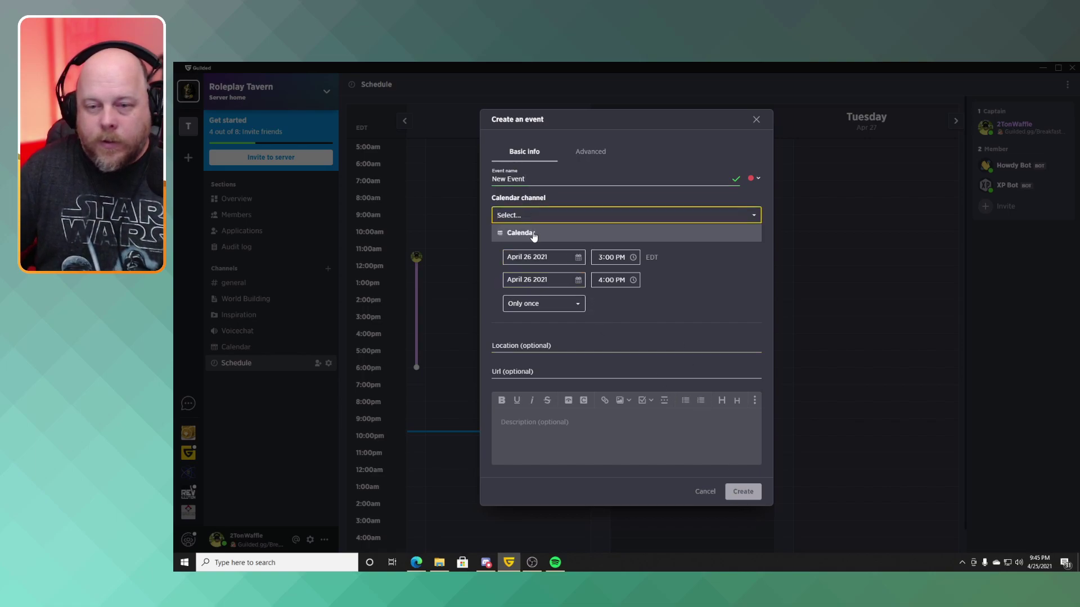
click(532, 232)
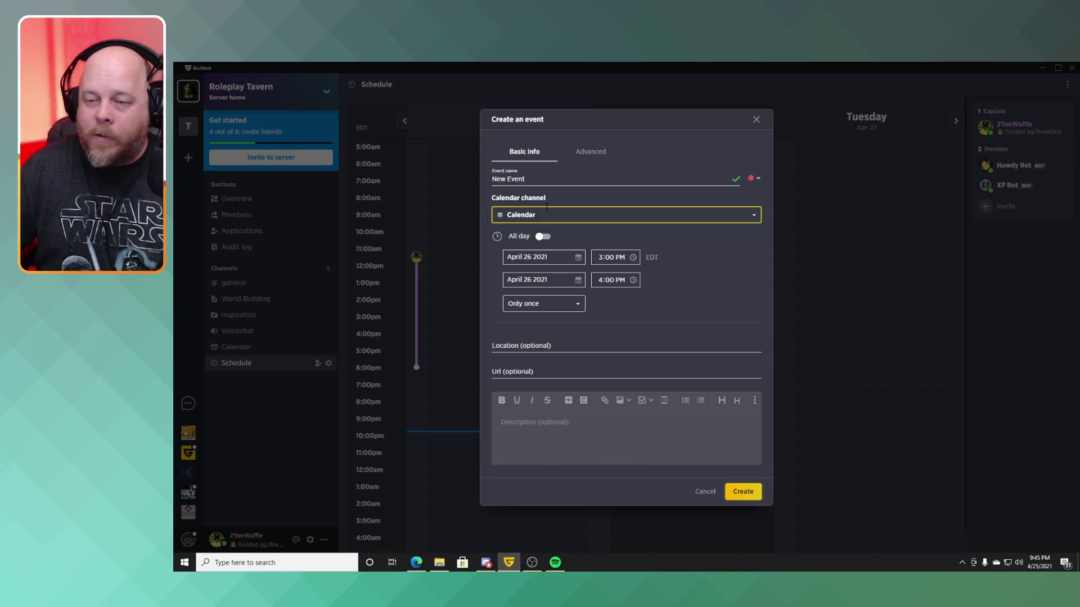
click(743, 492)
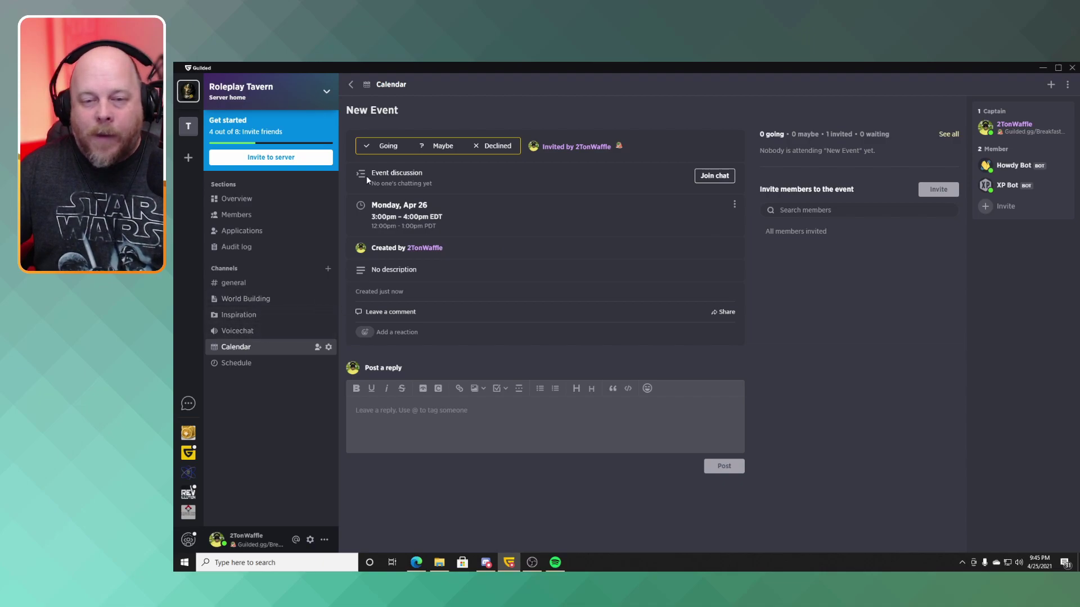
click(350, 85)
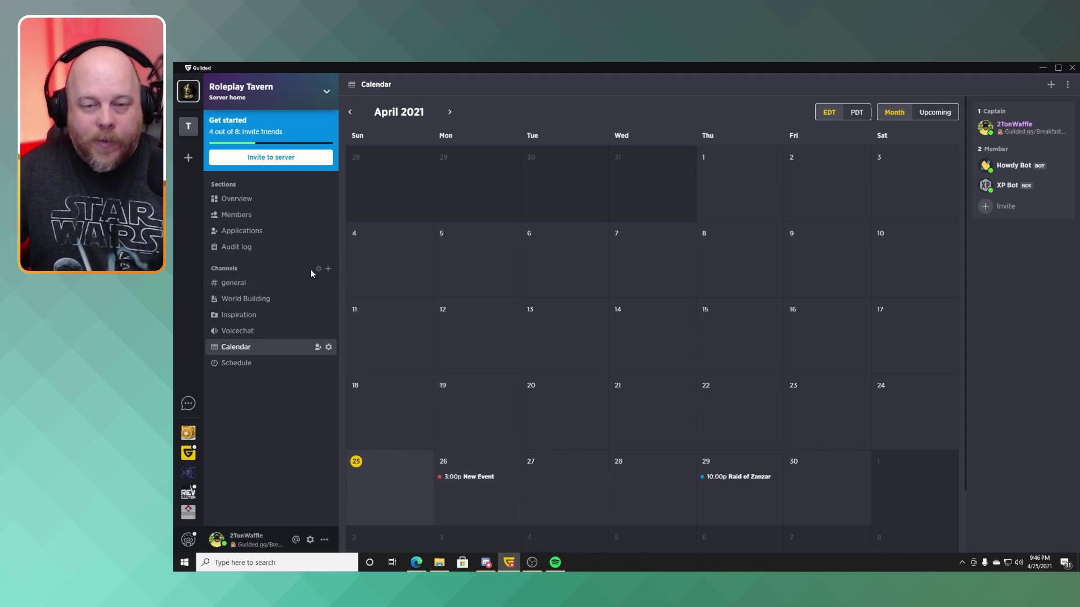
Create a non-public Forums channel named Forums in the server home and open a blank new topic in it
click(328, 269)
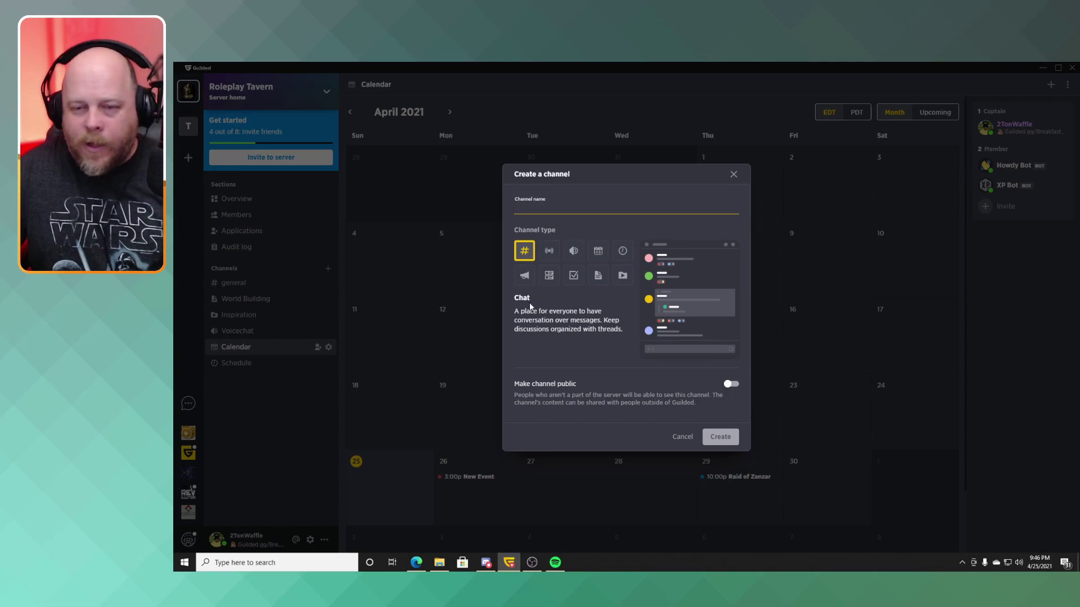
click(550, 278)
click(539, 209)
text(Forums)
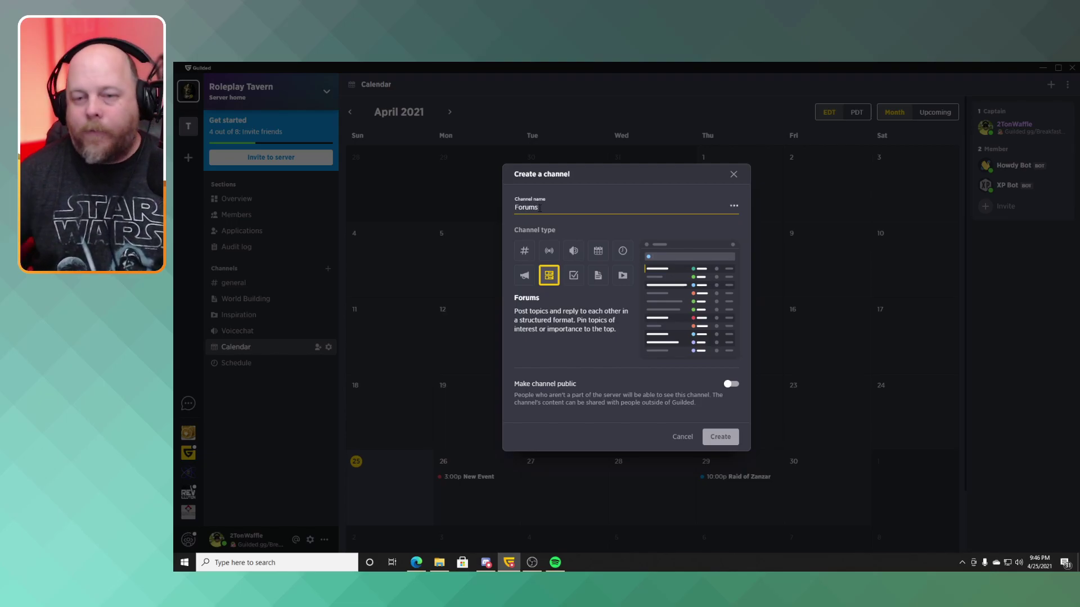
click(718, 437)
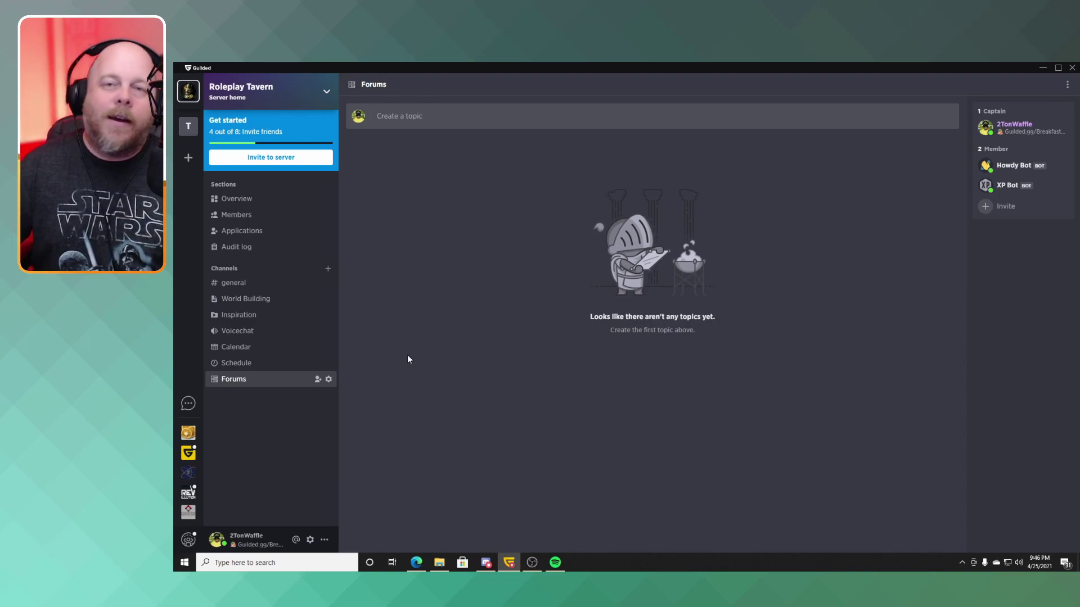
click(405, 127)
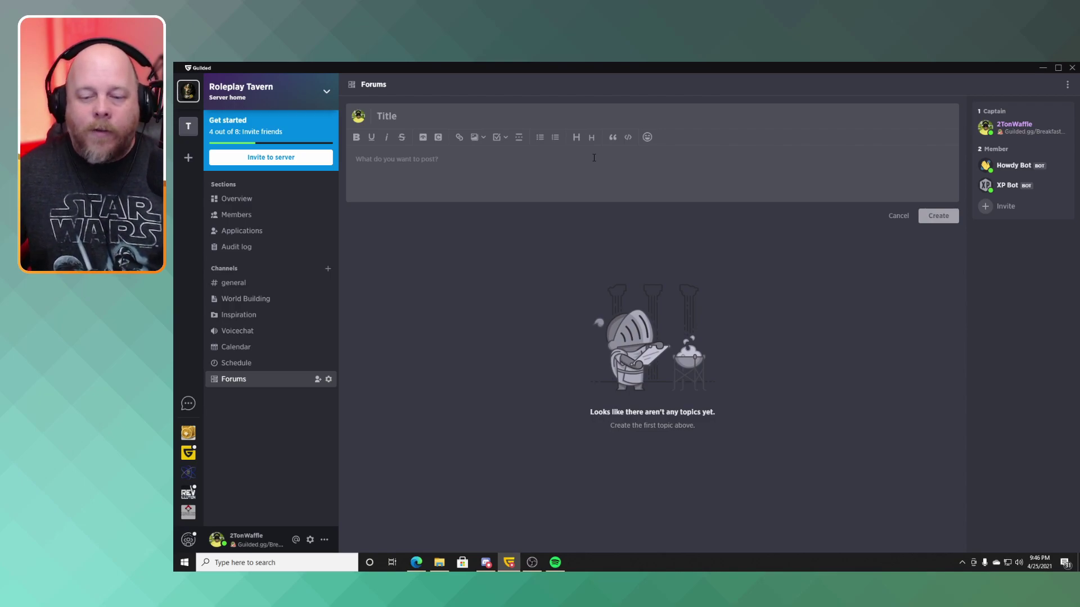
Open the form for creating another channel in the server home
click(328, 270)
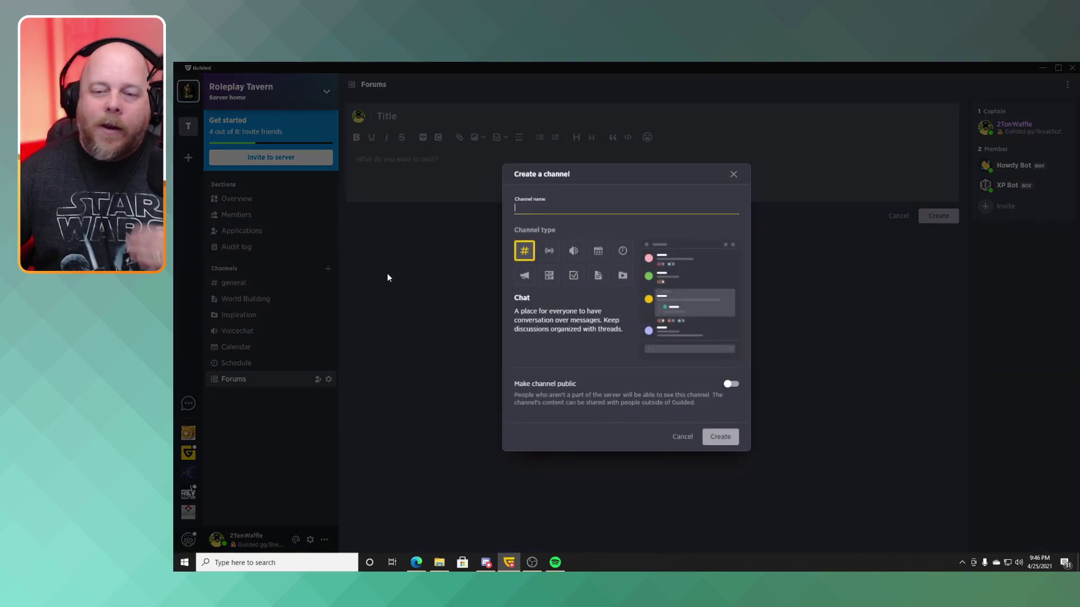